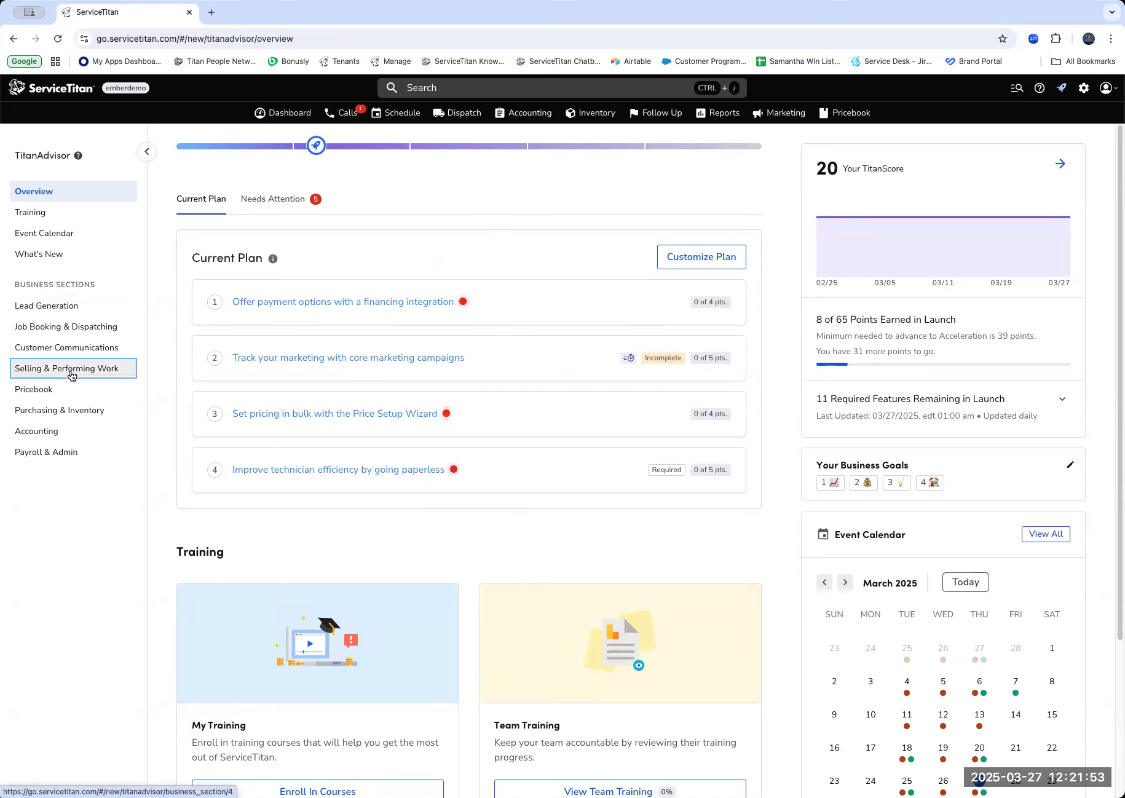
Open "Drive revenue with replacement opportunity tags" from the Selling & Performing Work optimization features and review its description and affected KPIs.
left_click(72, 369)
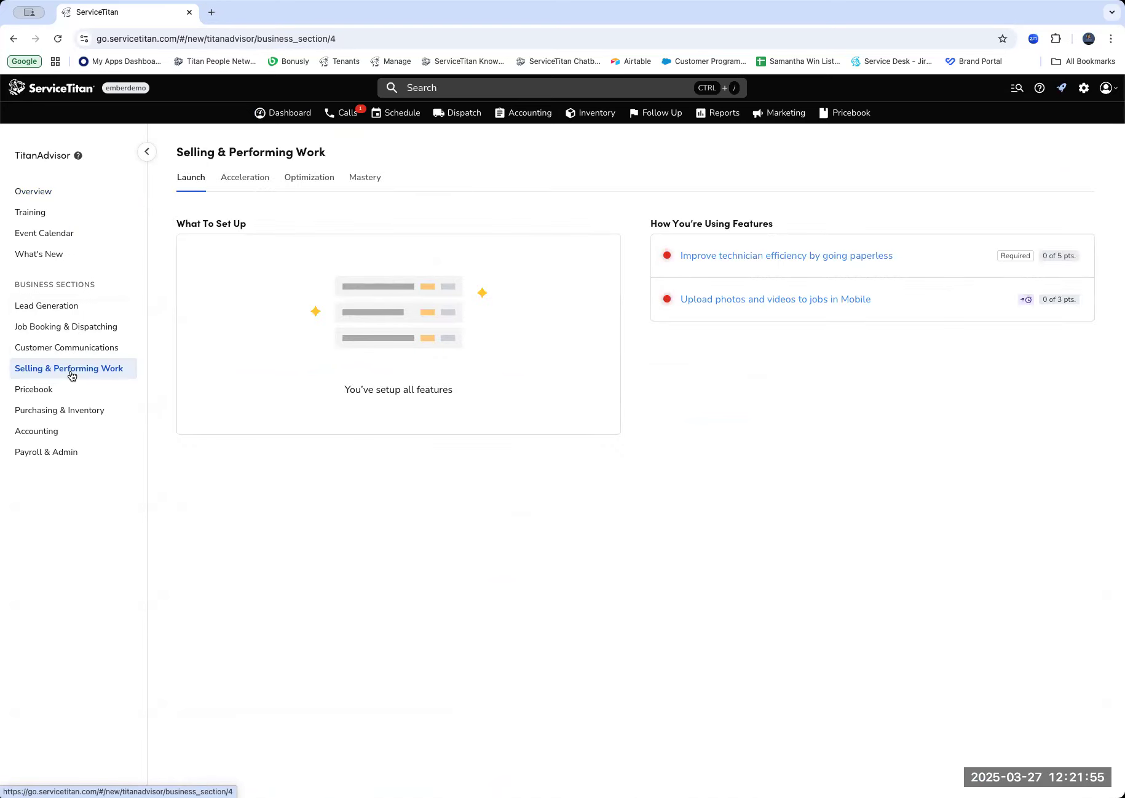
left_click(303, 180)
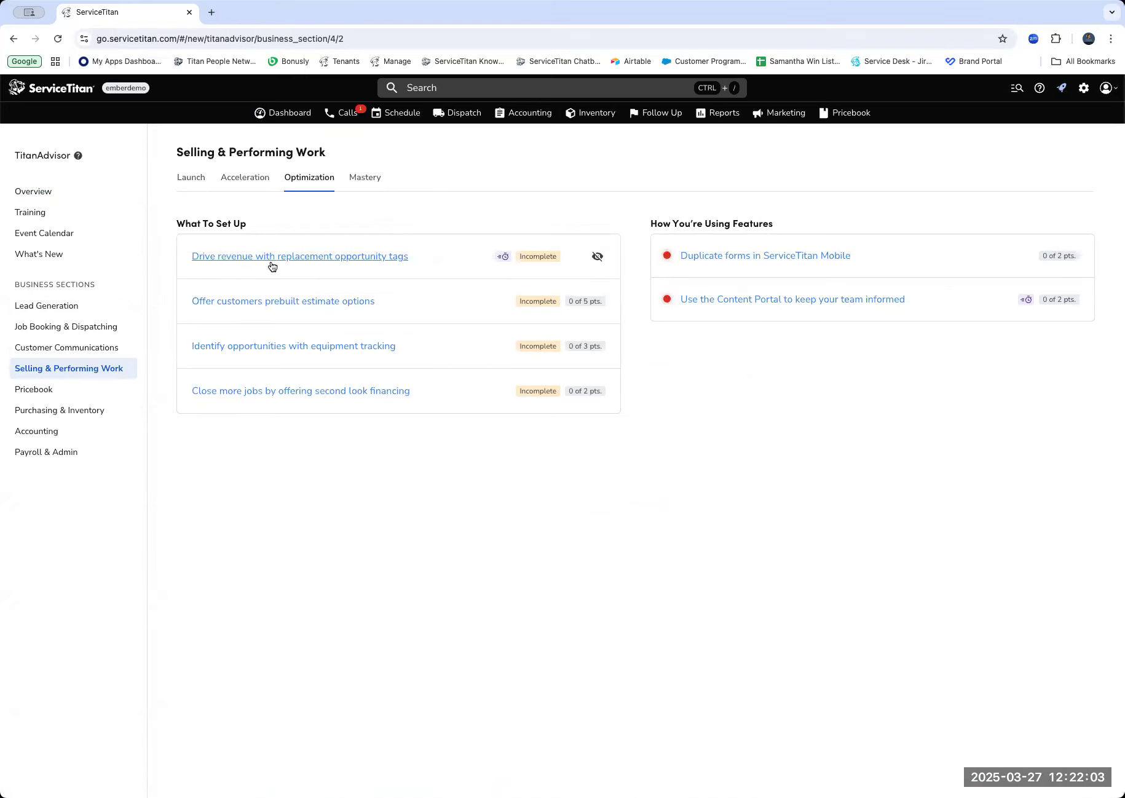
mouse_move(498, 258)
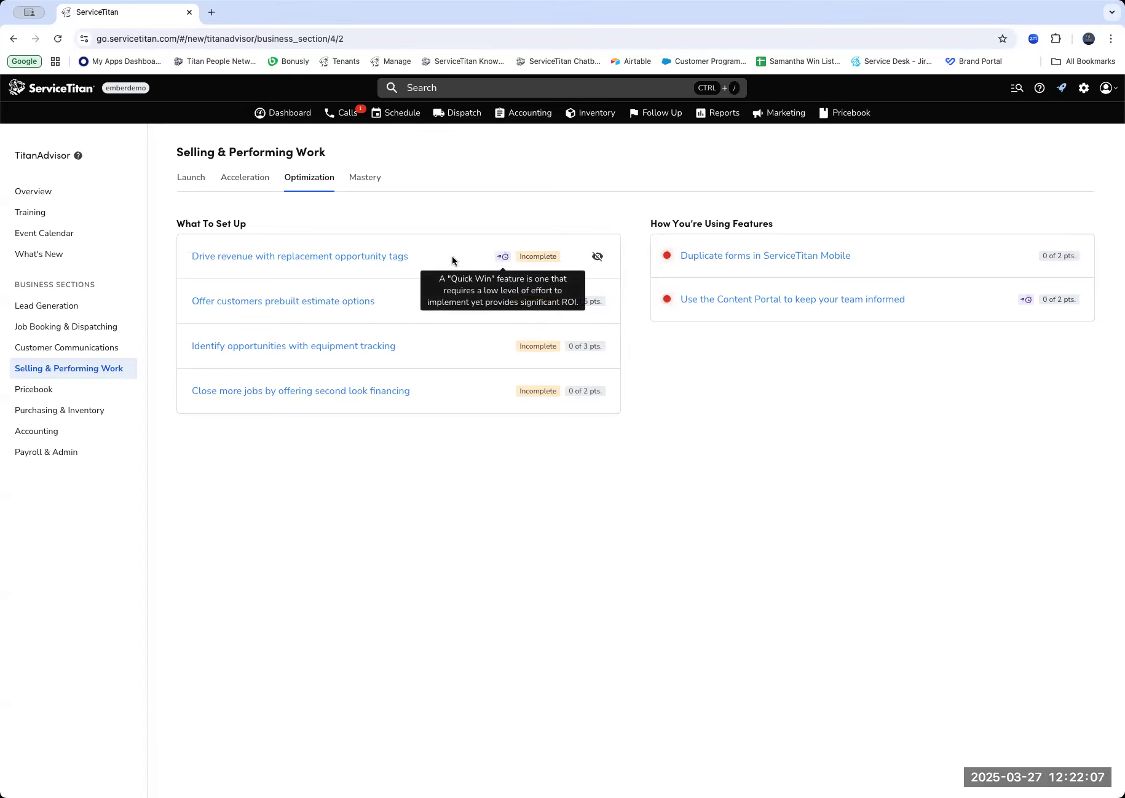
left_click(371, 257)
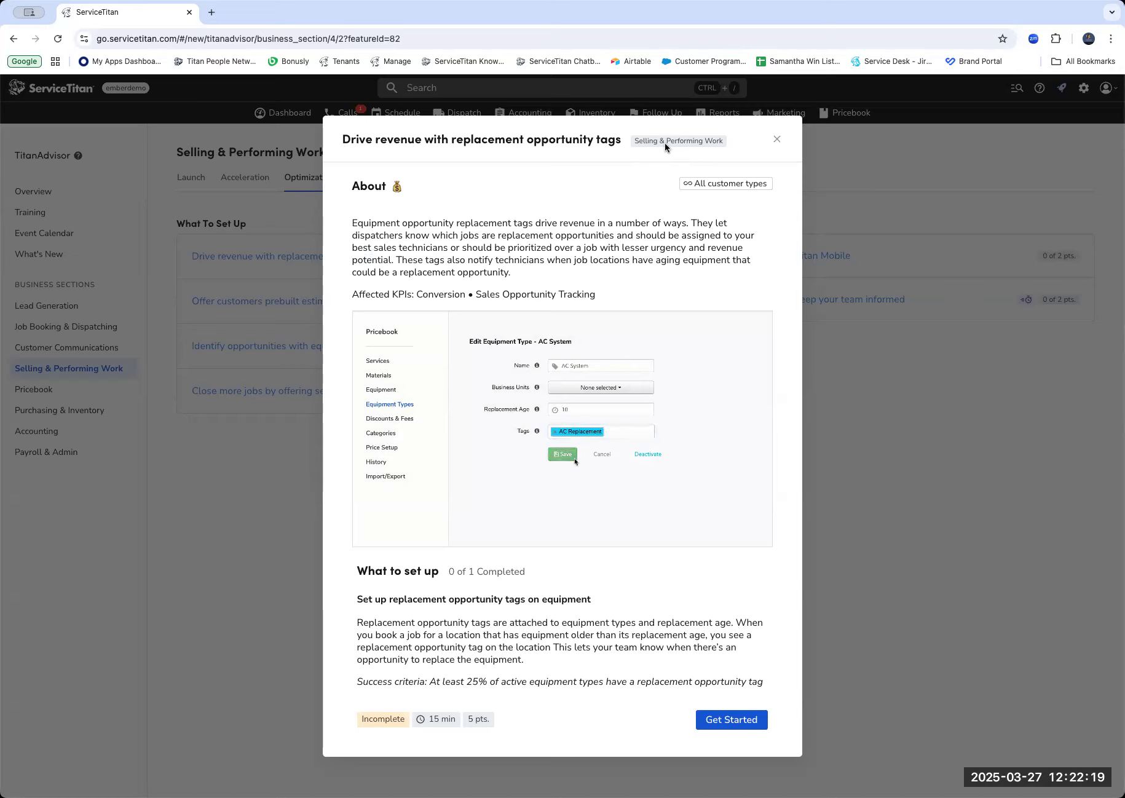
mouse_move(719, 190)
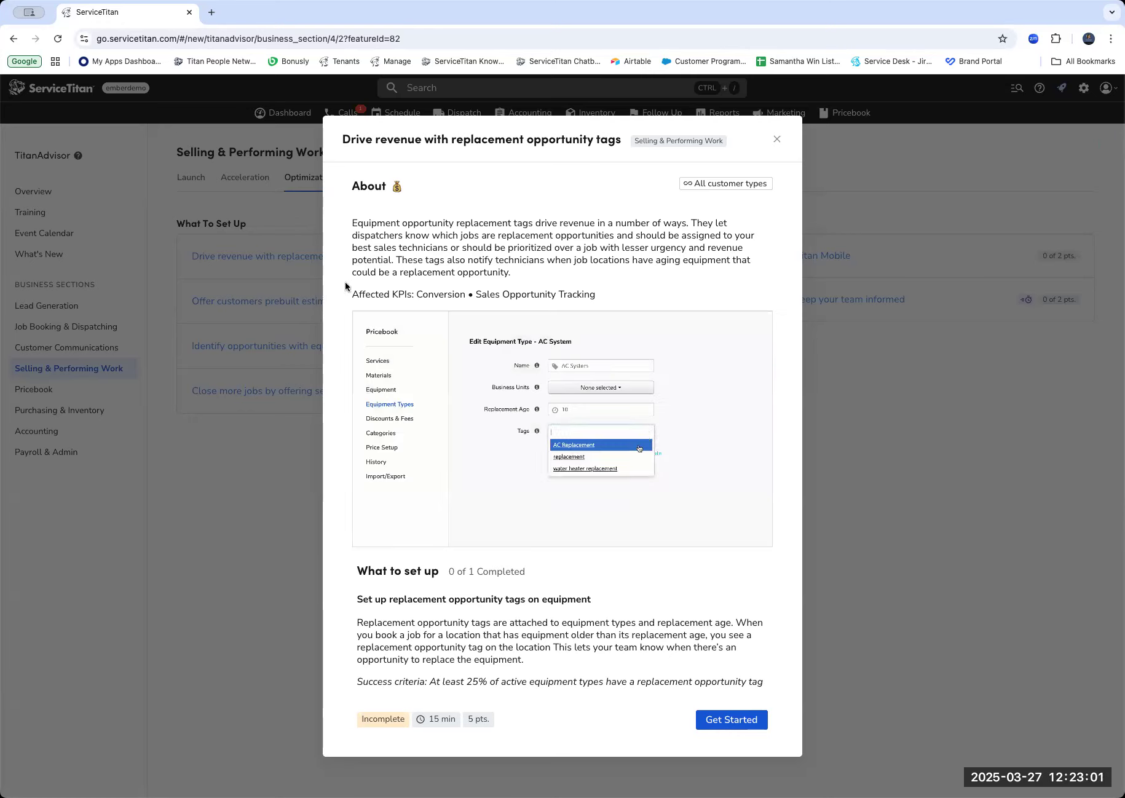
left_click_drag(347, 296, 609, 296)
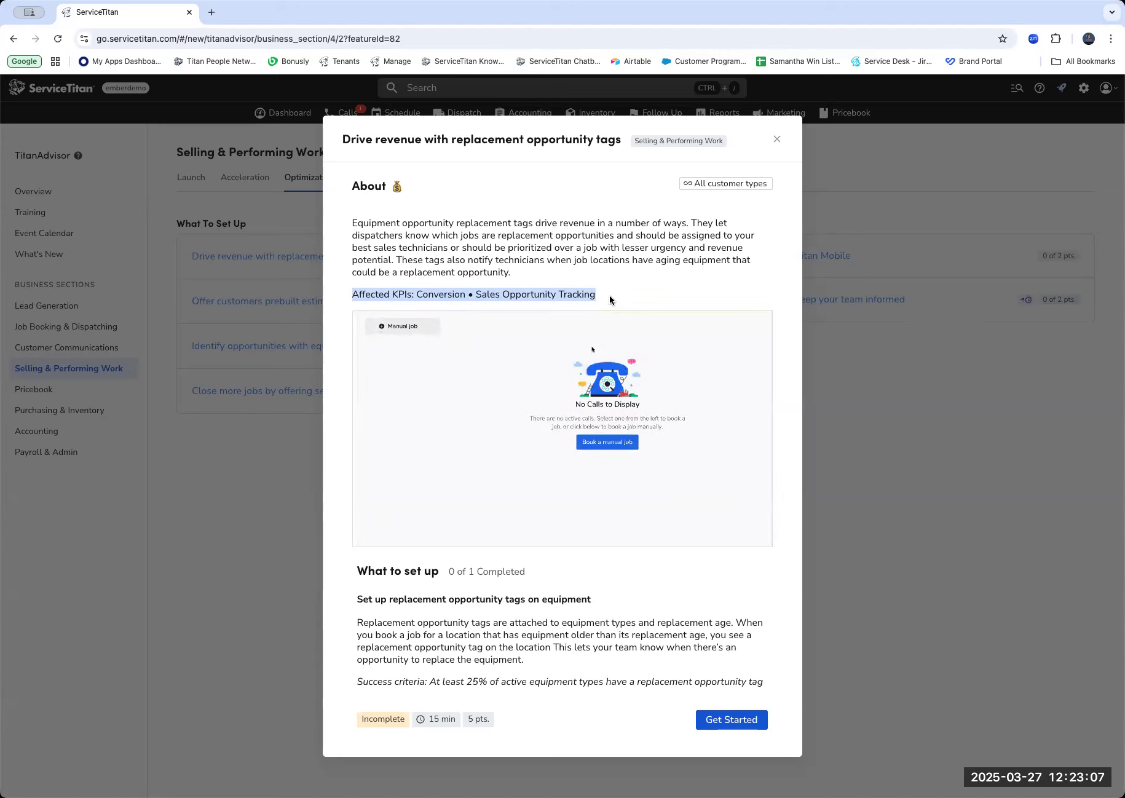
left_click(609, 296)
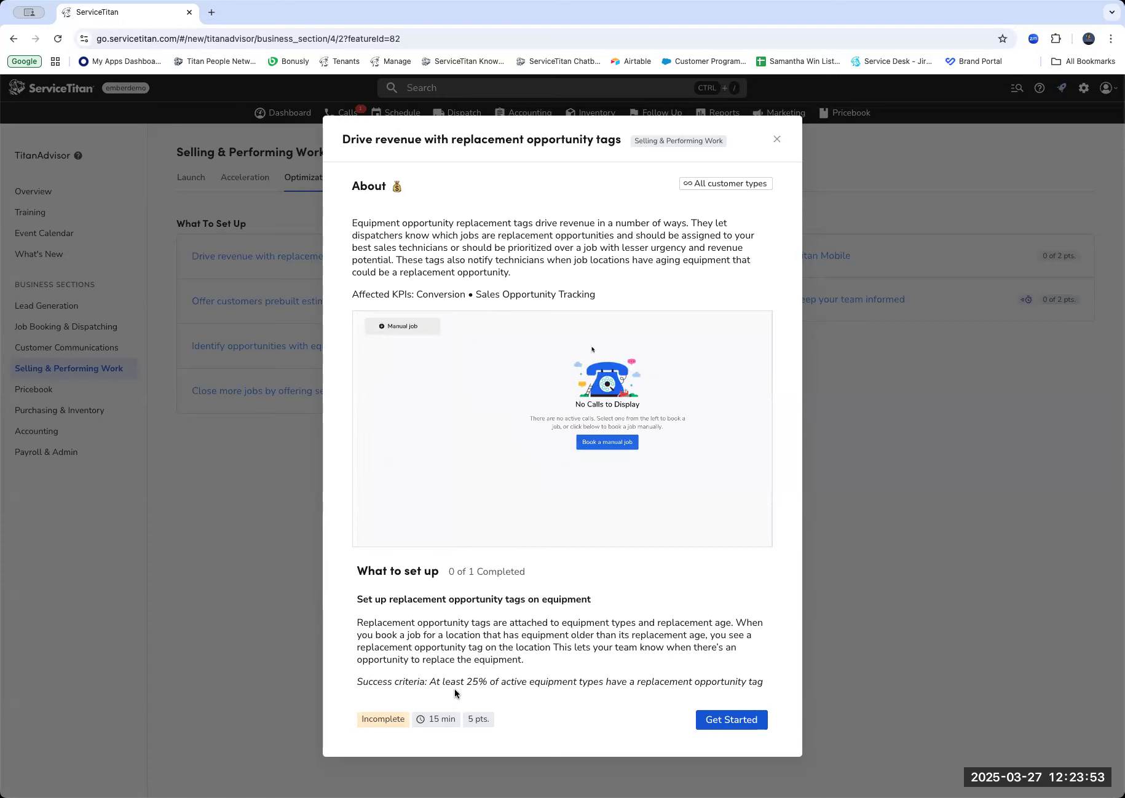
Preview the page where the replacement tag feature's setup starts, and close both it and the feature details.
left_click(729, 720)
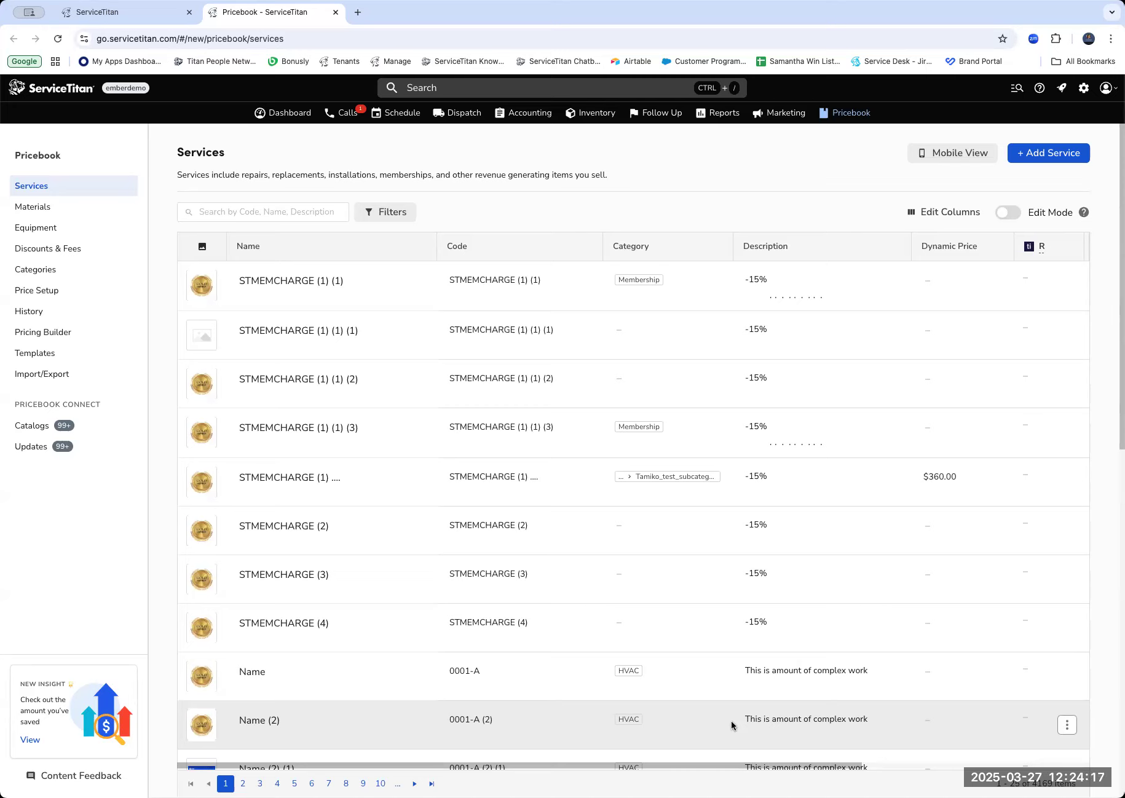
left_click(337, 13)
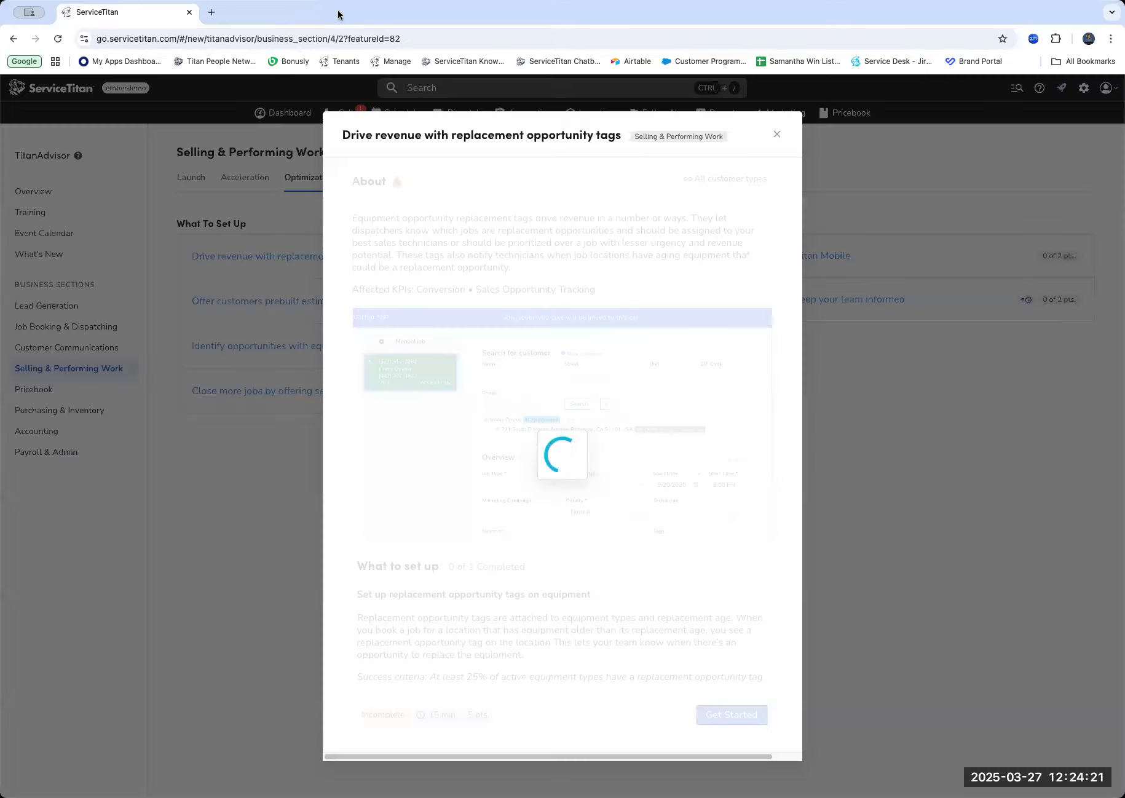
left_click(778, 137)
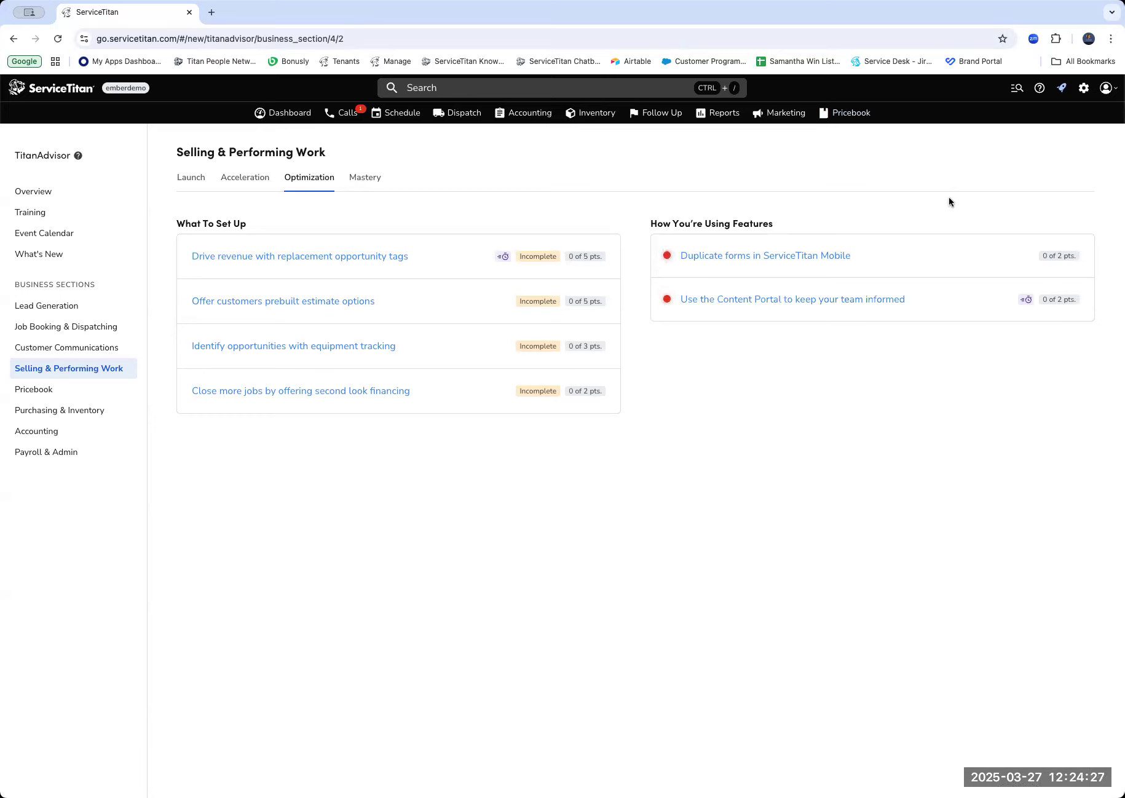
Search the settings for "tag" and open the Tag Types settings.
left_click(1084, 91)
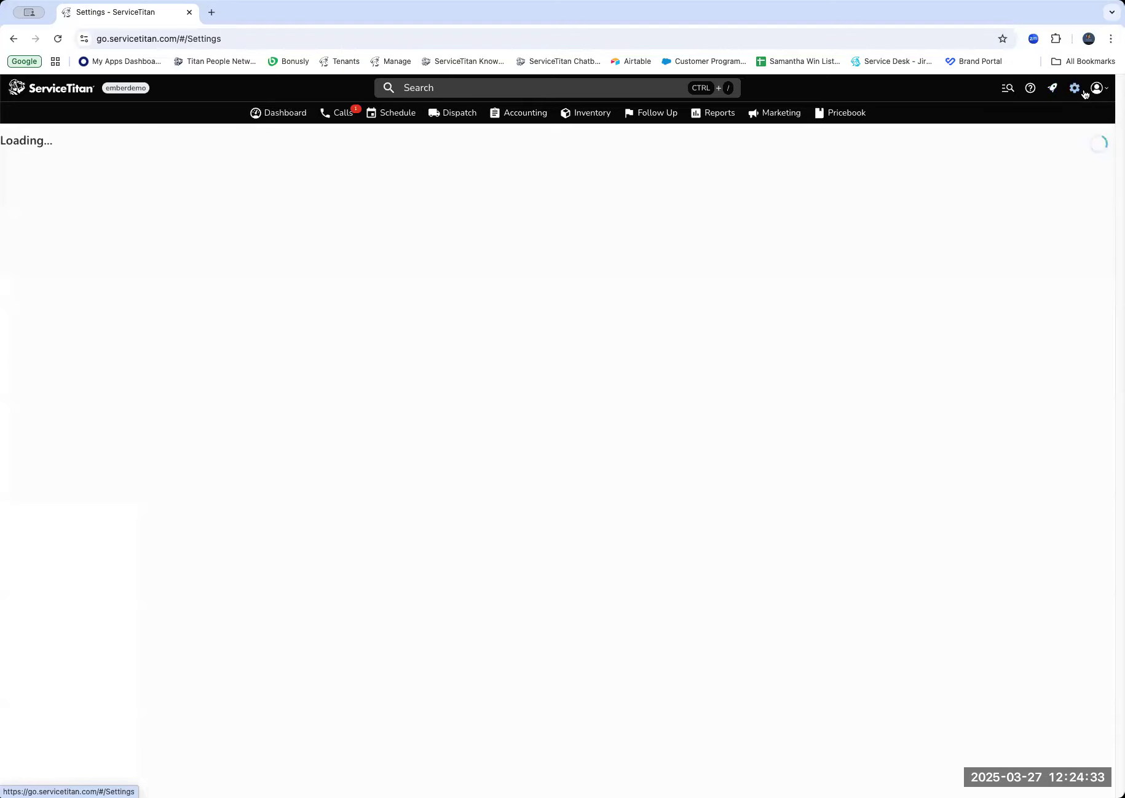
left_click(134, 150)
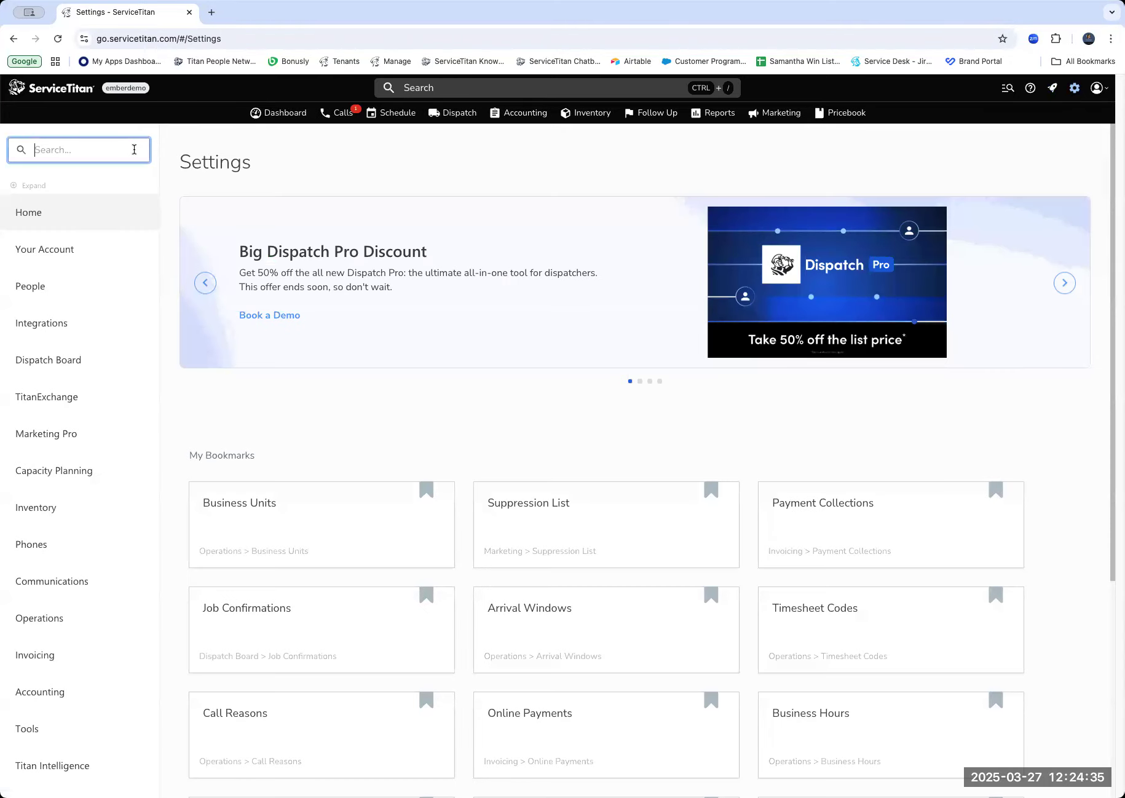
type("tag")
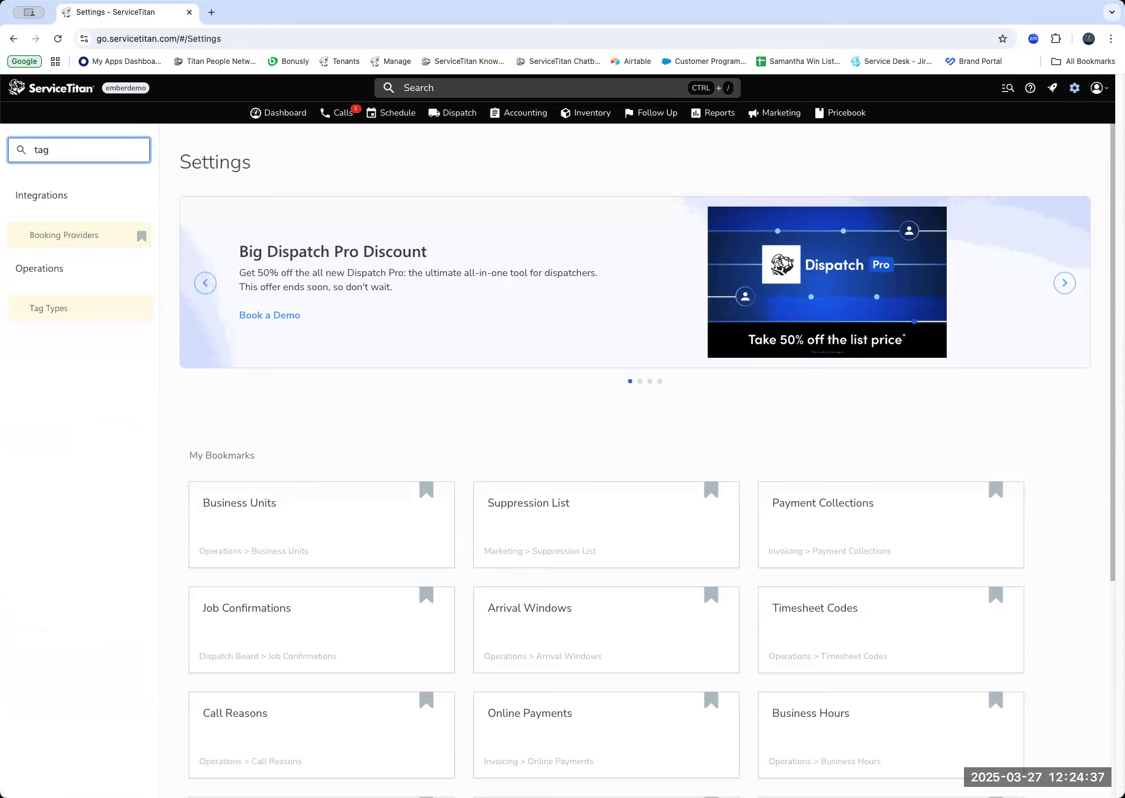
left_click(66, 316)
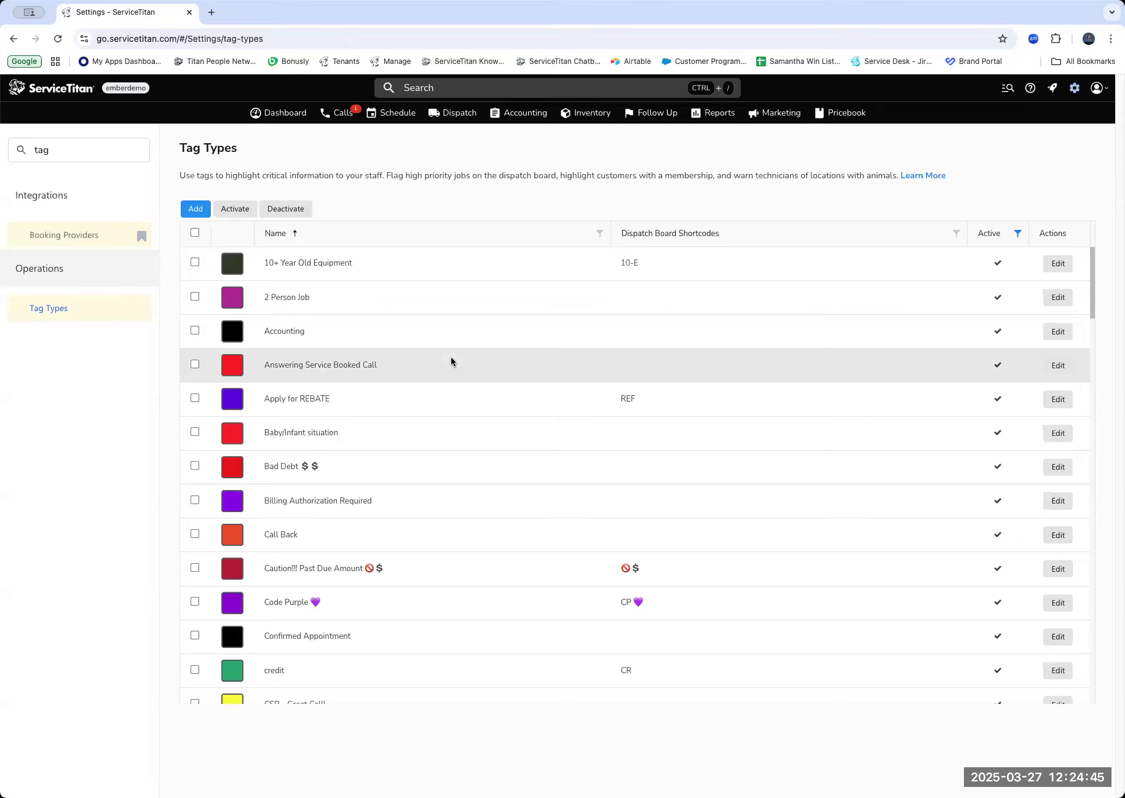
Start a new tag type and set its color to blue, #2fa3f7.
left_click(192, 210)
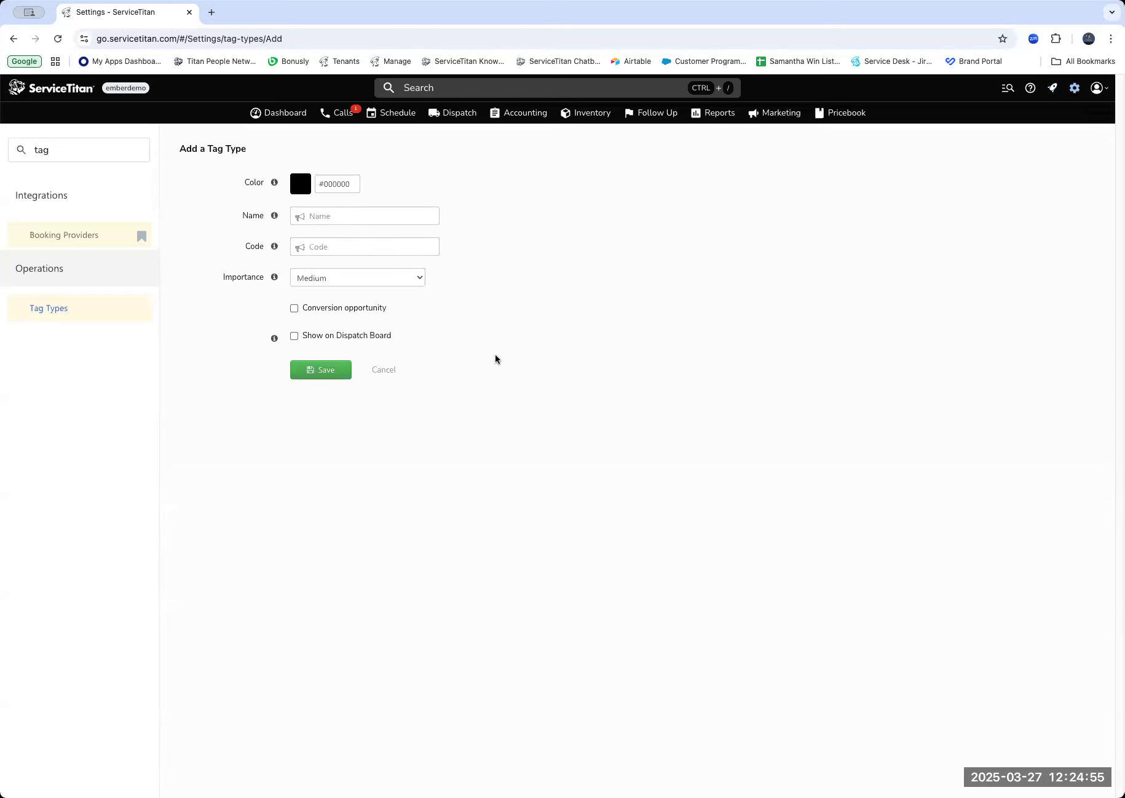
left_click(293, 188)
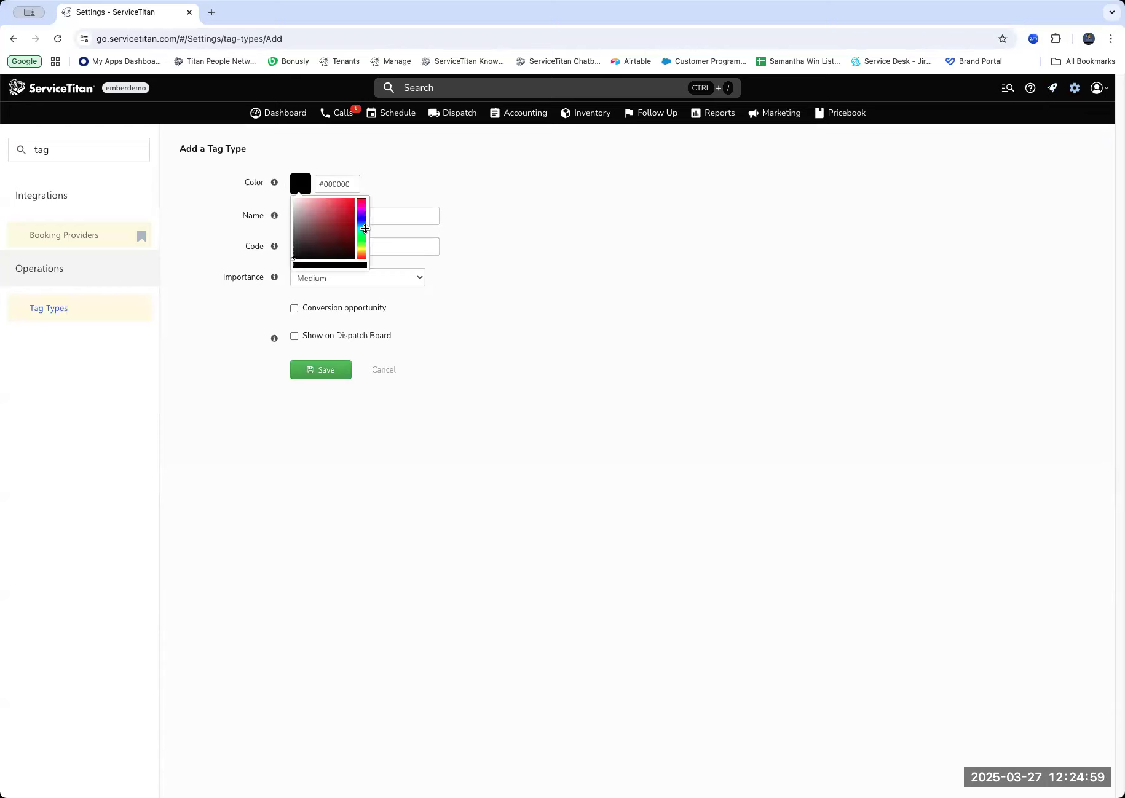
left_click(361, 223)
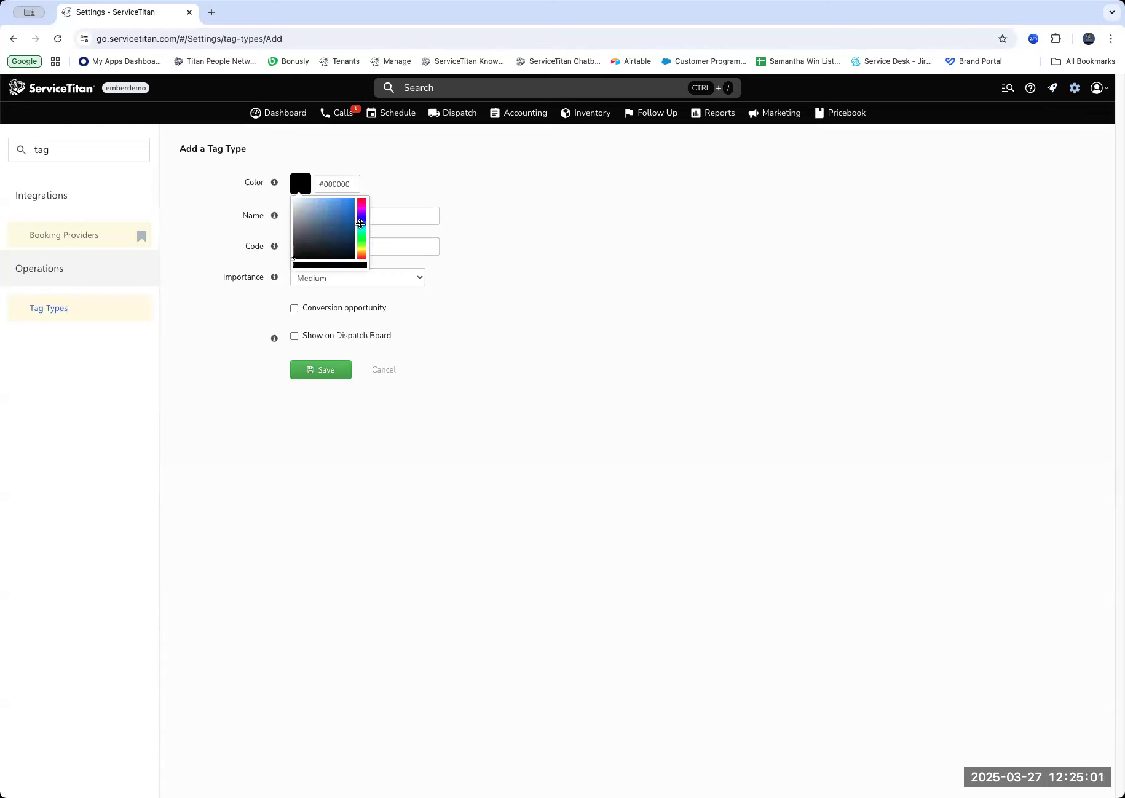
left_click(343, 200)
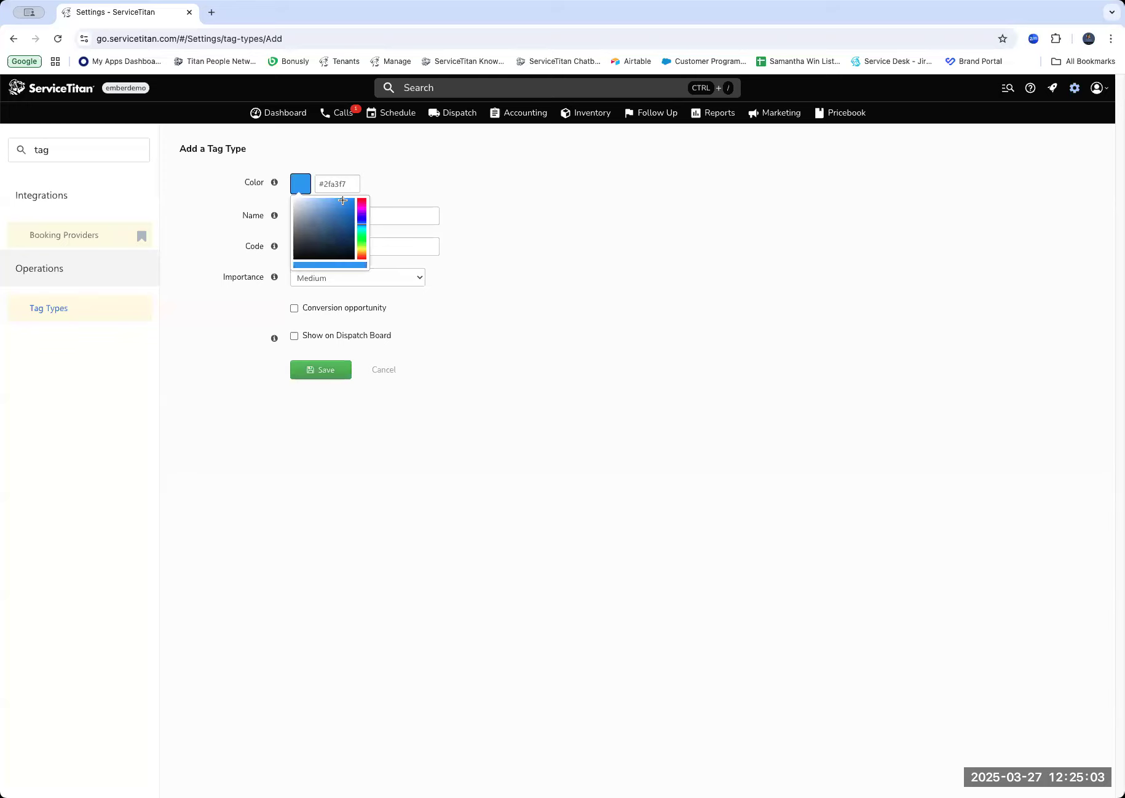
Name the tag type "TAD Replacement" and give it the code "TAD".
left_click(420, 210)
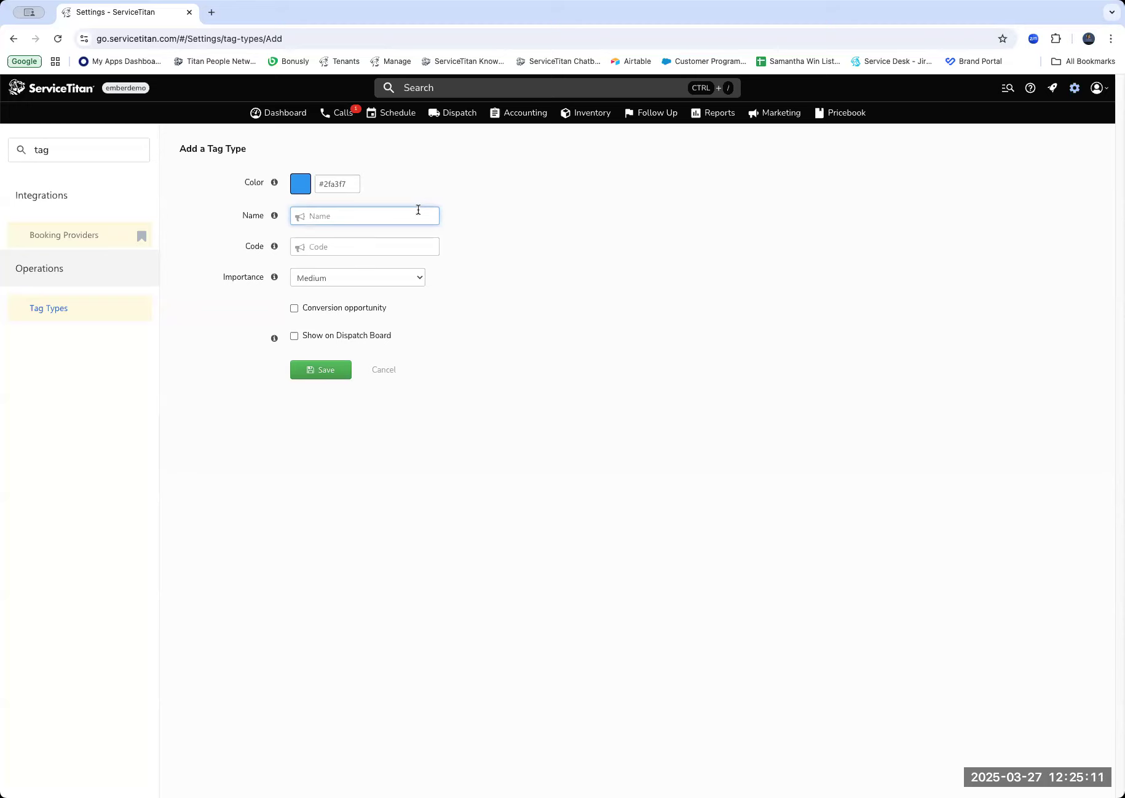
type("TAD Replacement")
left_click(381, 251)
type("T")
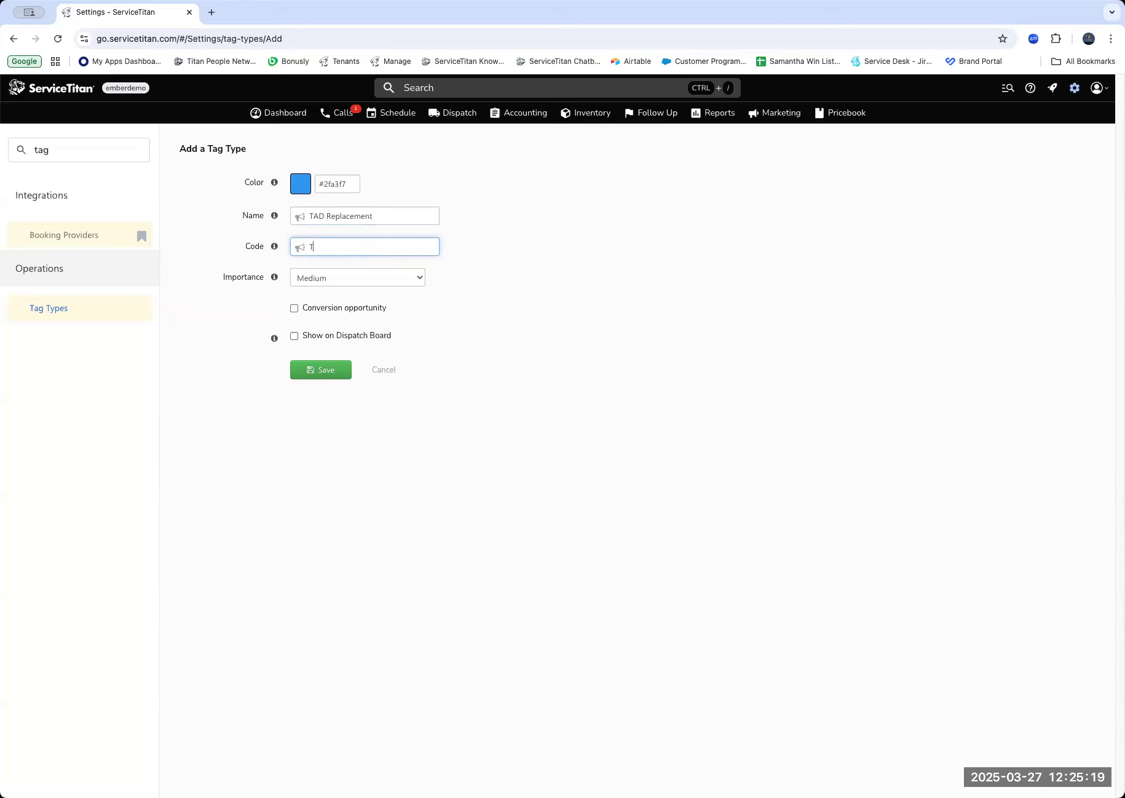
type("AD")
Set the tag's importance to High, enable Conversion opportunity and Show on Dispatch Board, and save the tag type.
left_click(407, 284)
left_click(404, 295)
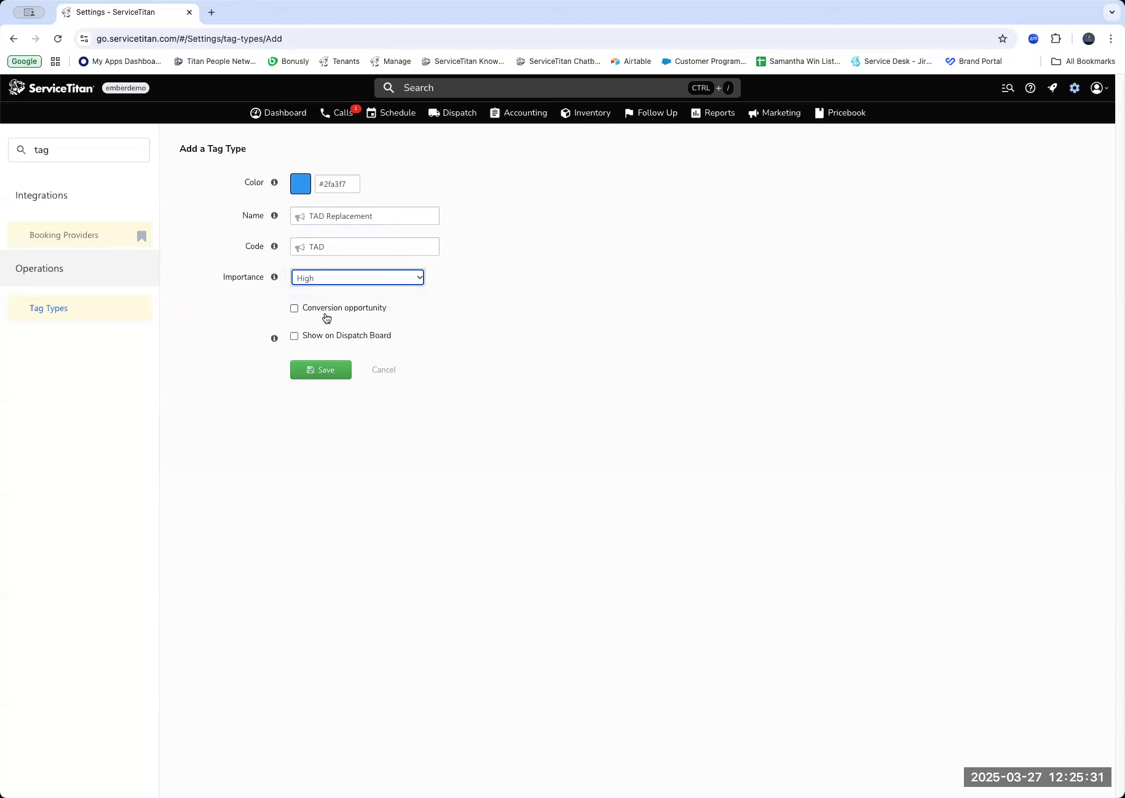
left_click(323, 313)
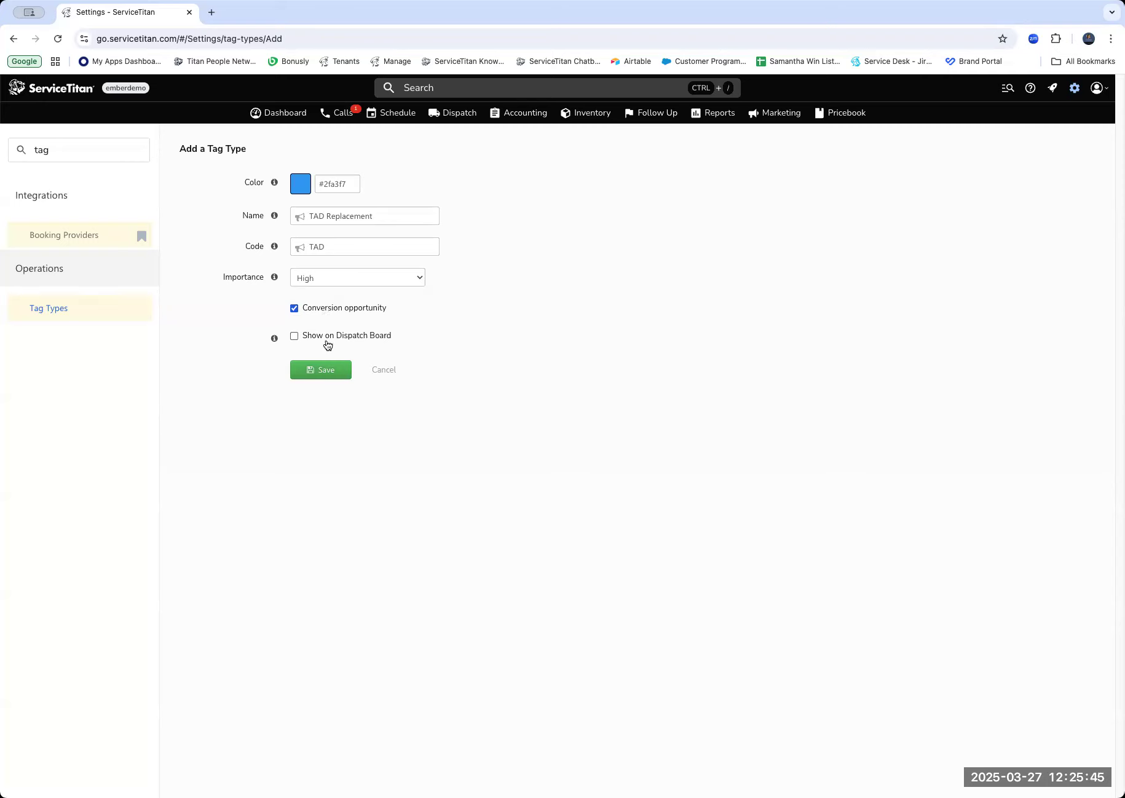
left_click(328, 345)
left_click(326, 370)
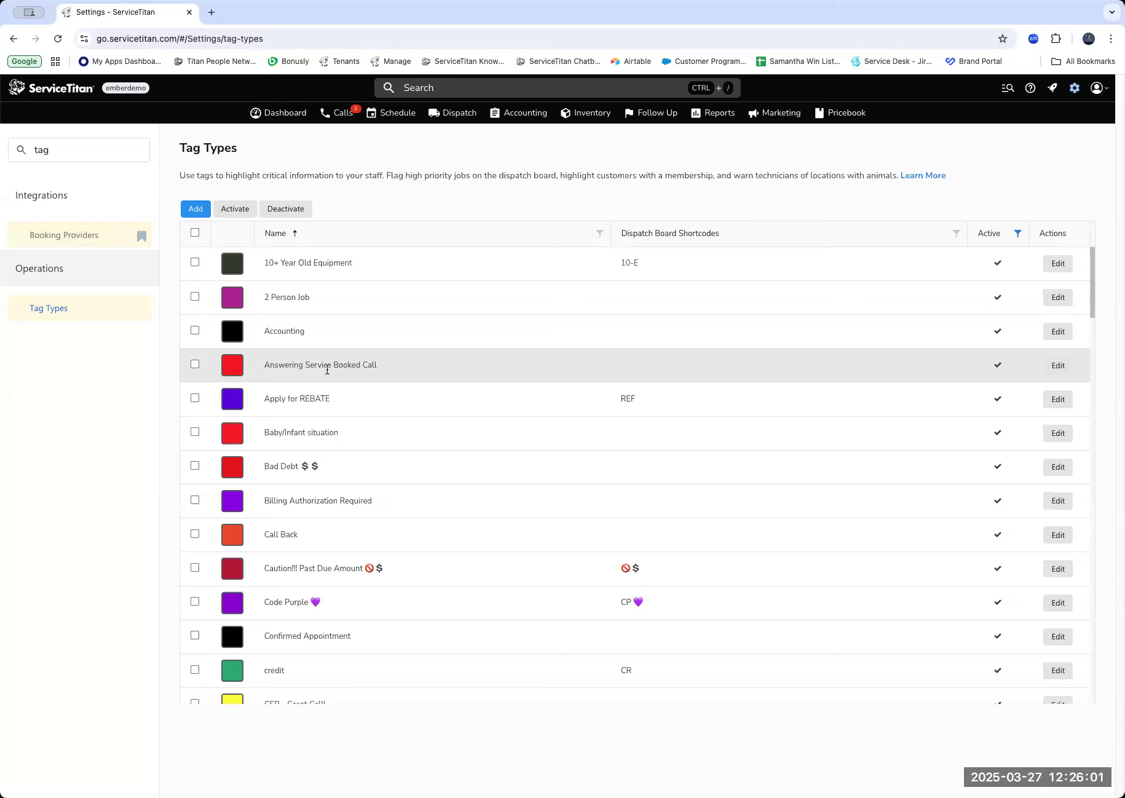
Open the list of equipment types in the Pricebook.
left_click(833, 114)
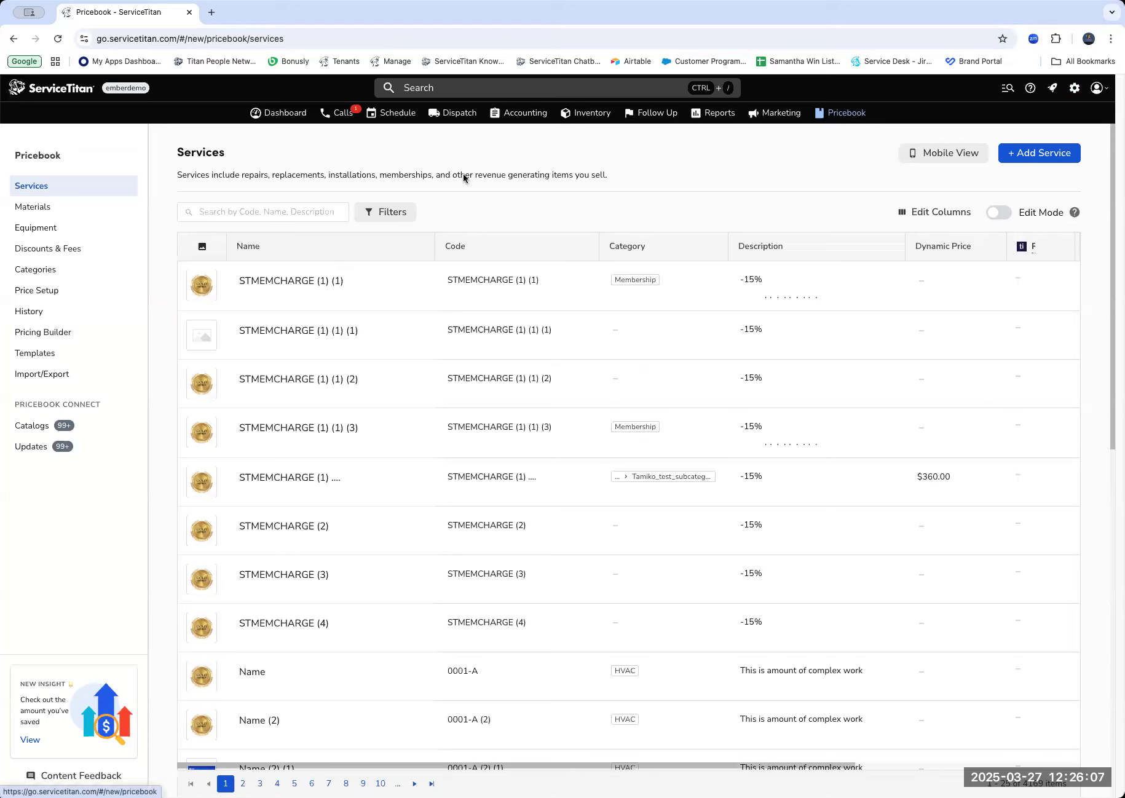
left_click(47, 236)
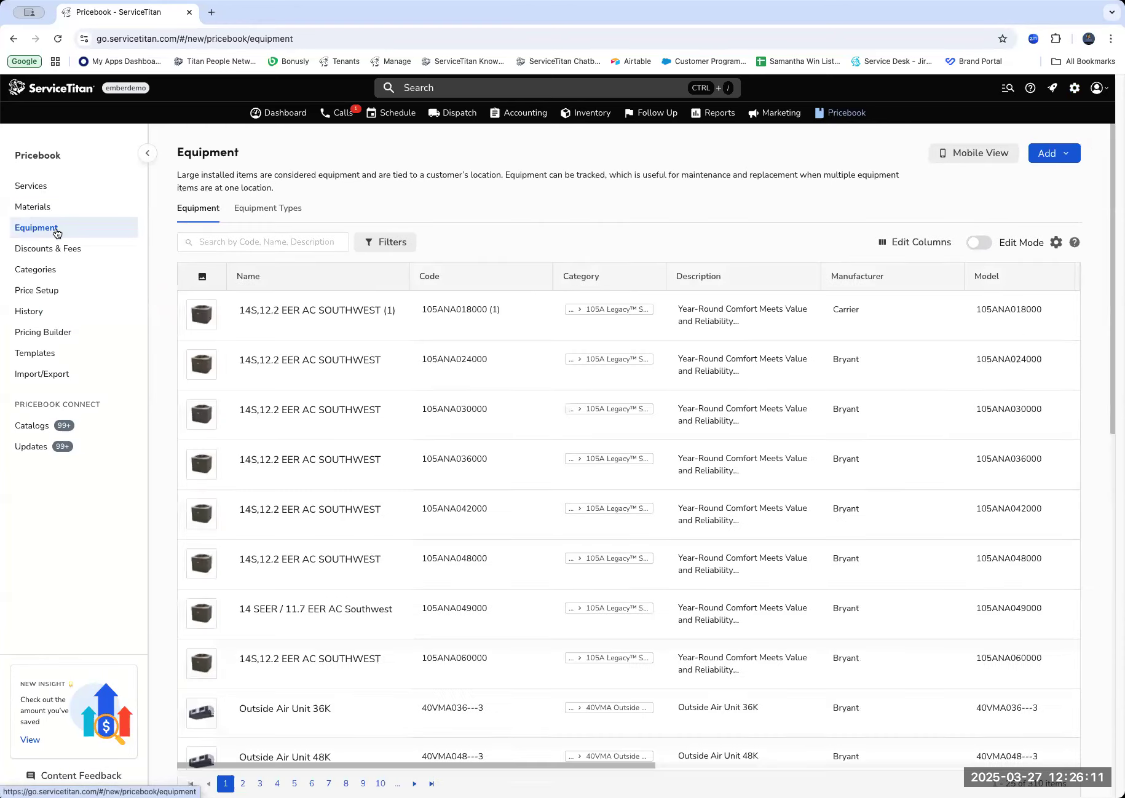
left_click(292, 212)
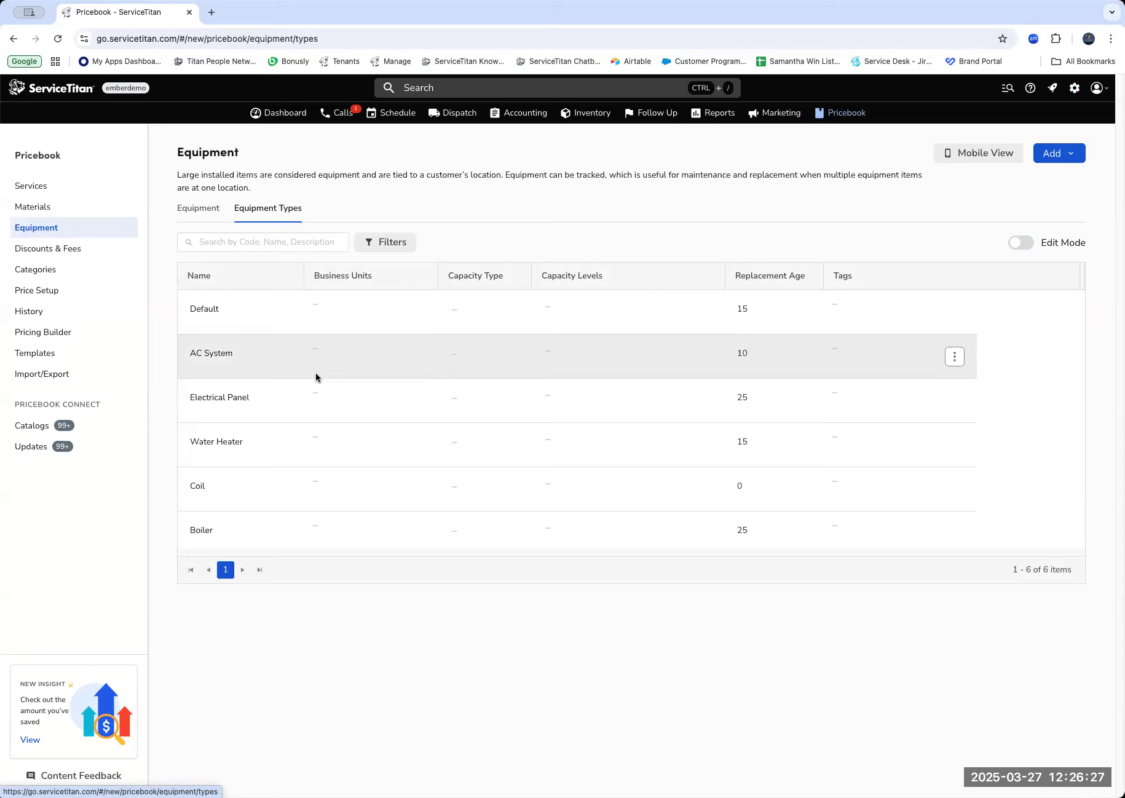
Start a new equipment type named "TAD Equipment Type" and check the available capacity types.
left_click(1047, 161)
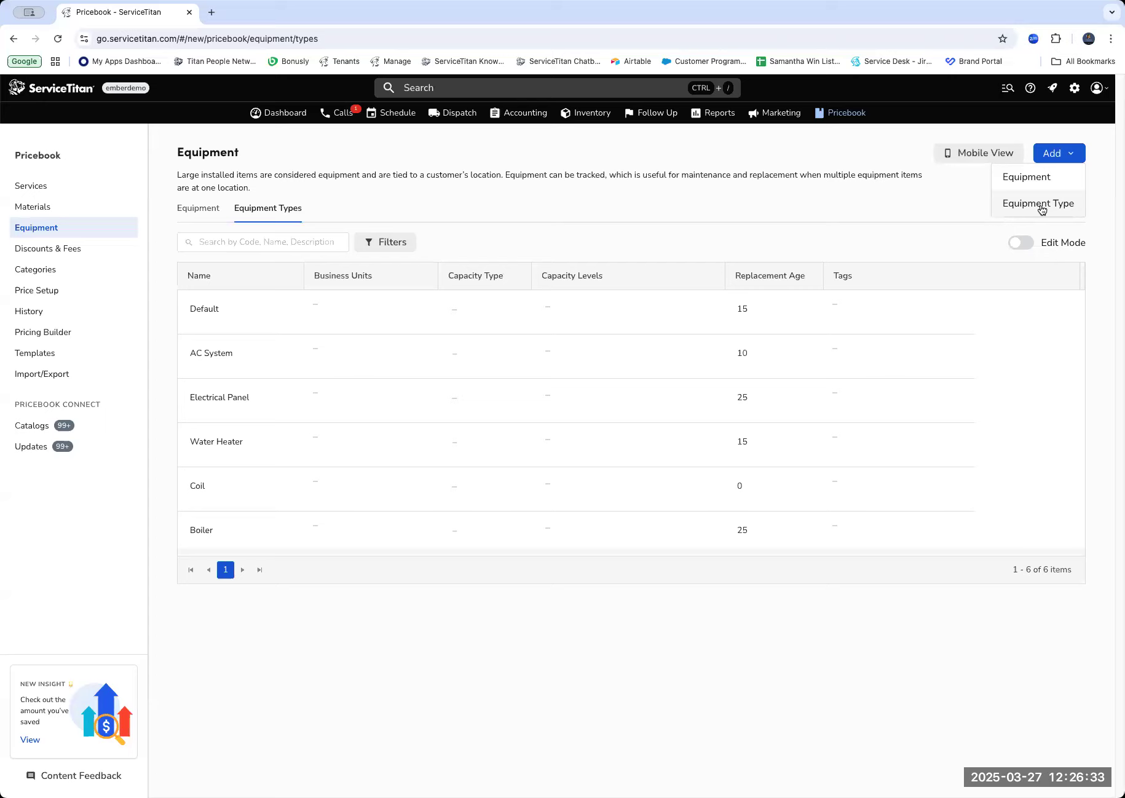
left_click(1039, 206)
left_click(528, 286)
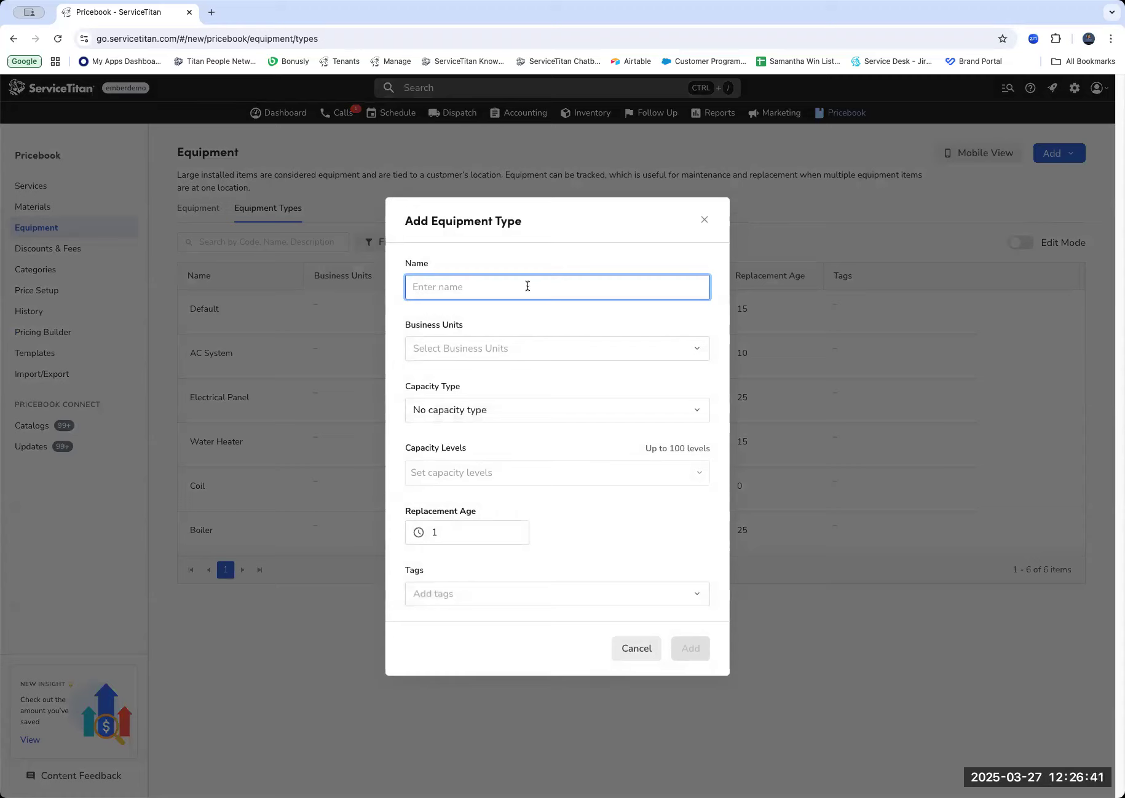
type("TAD E")
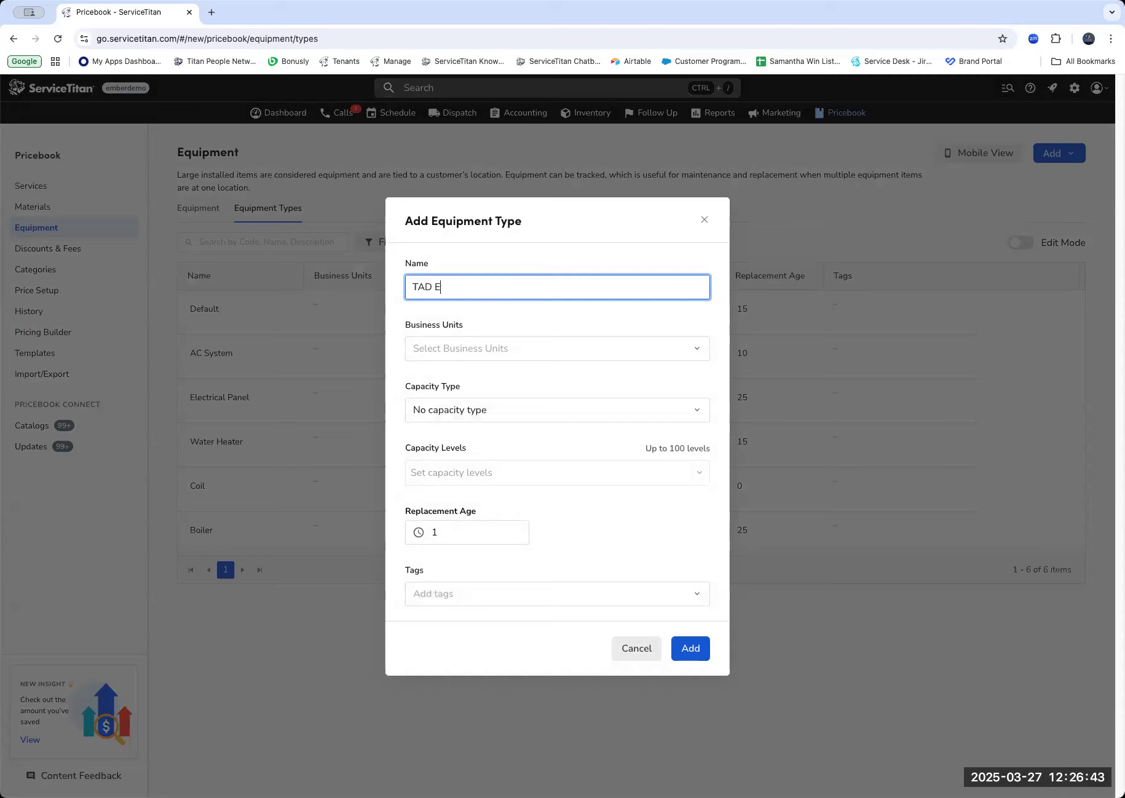
type("quipment Type")
left_click(520, 368)
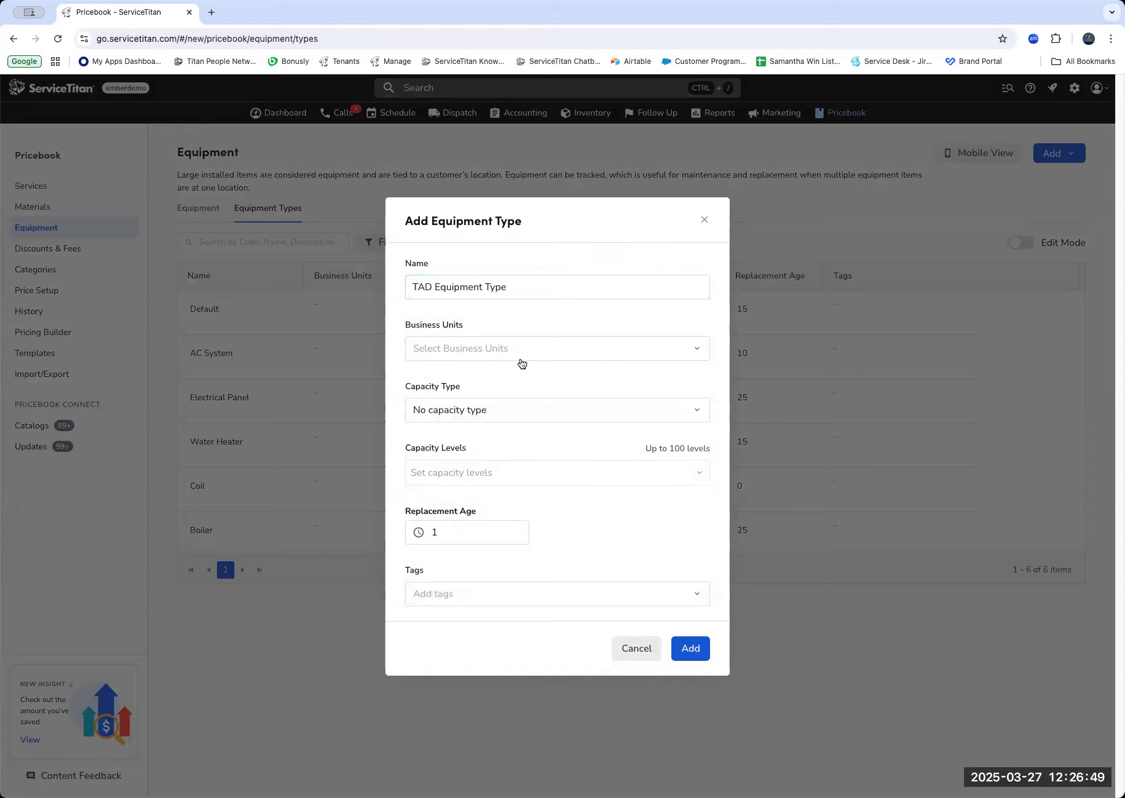
left_click(528, 421)
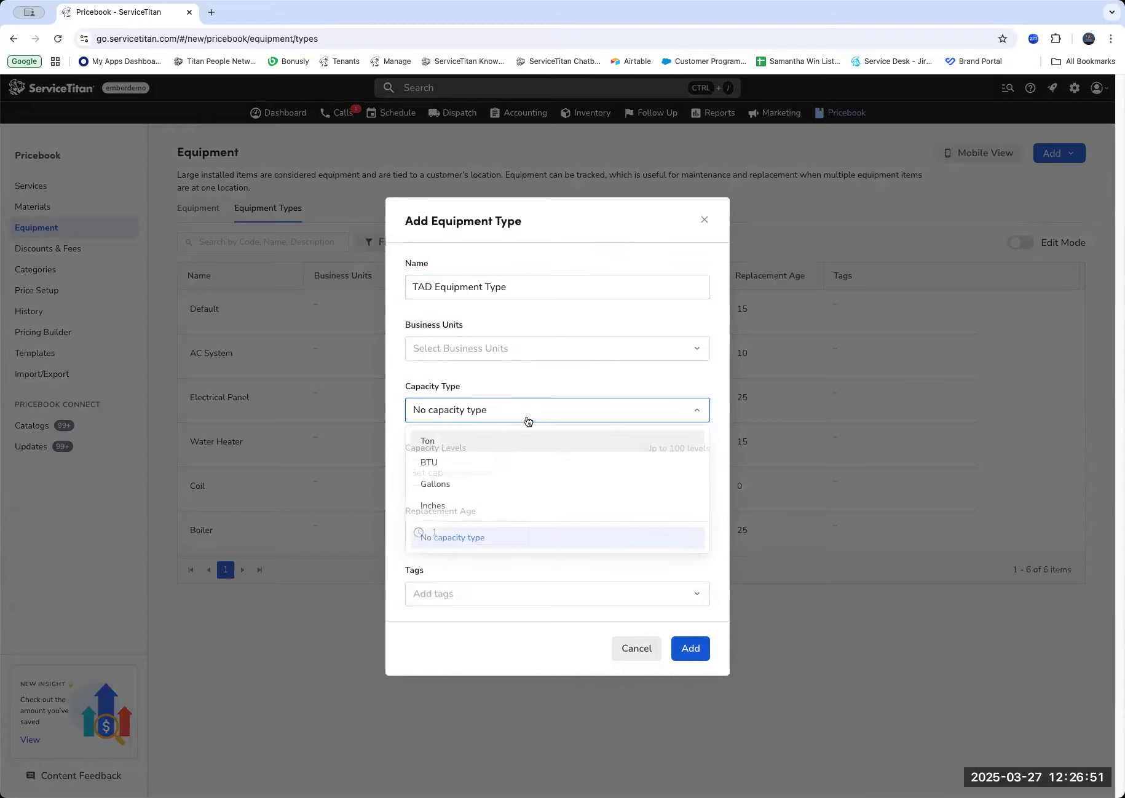
left_click(527, 421)
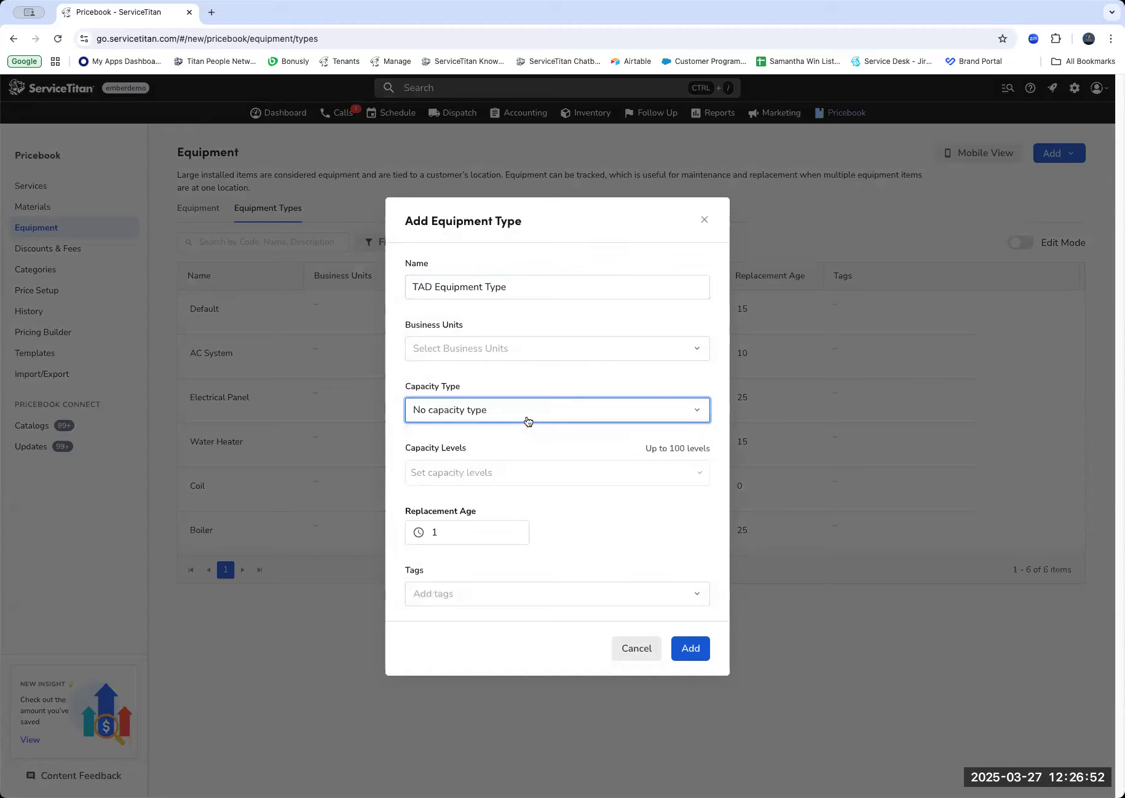
left_click(521, 483)
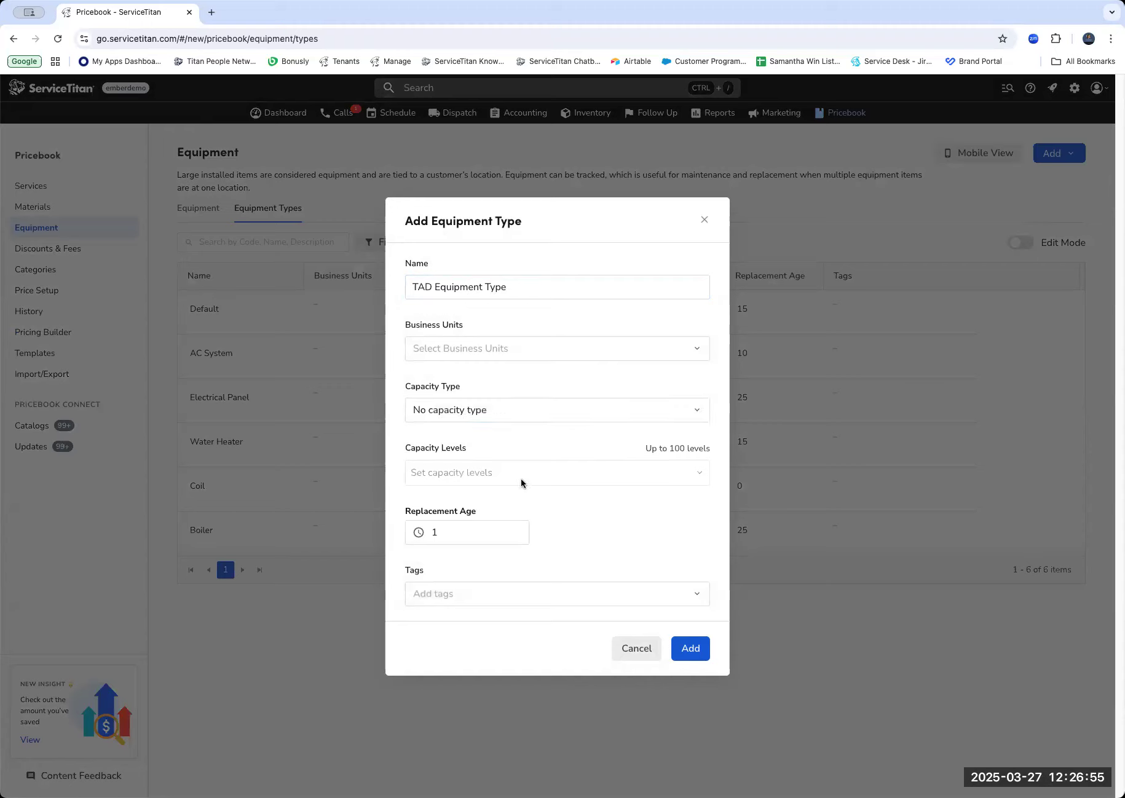
Set the equipment type's replacement age to 10 and assign it the TAD Replacement tag.
left_click(477, 537)
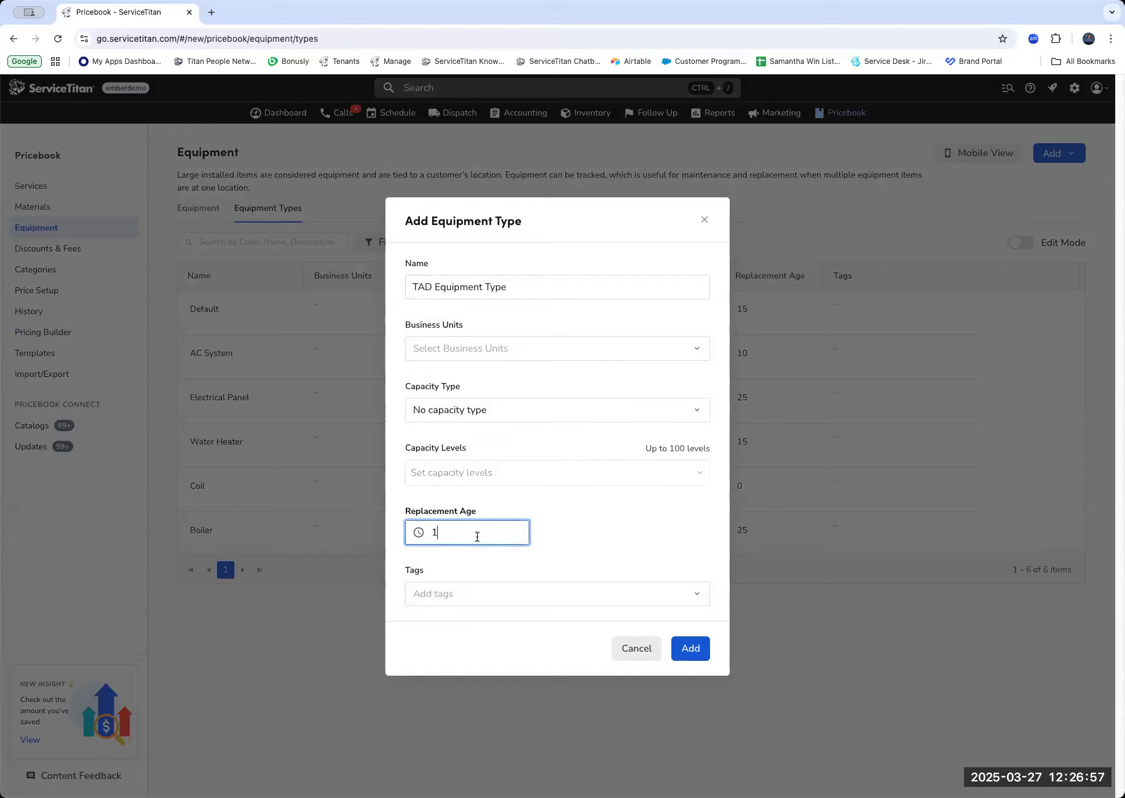
type("0")
left_click(579, 599)
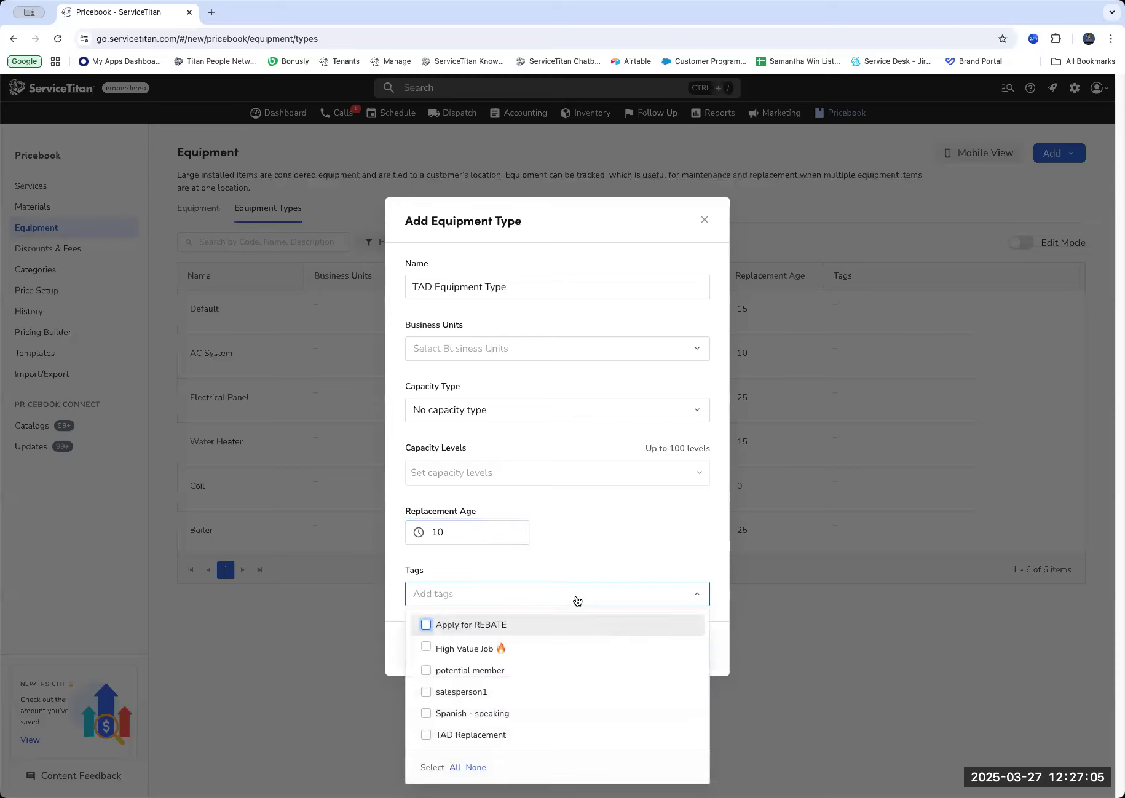
left_click(432, 742)
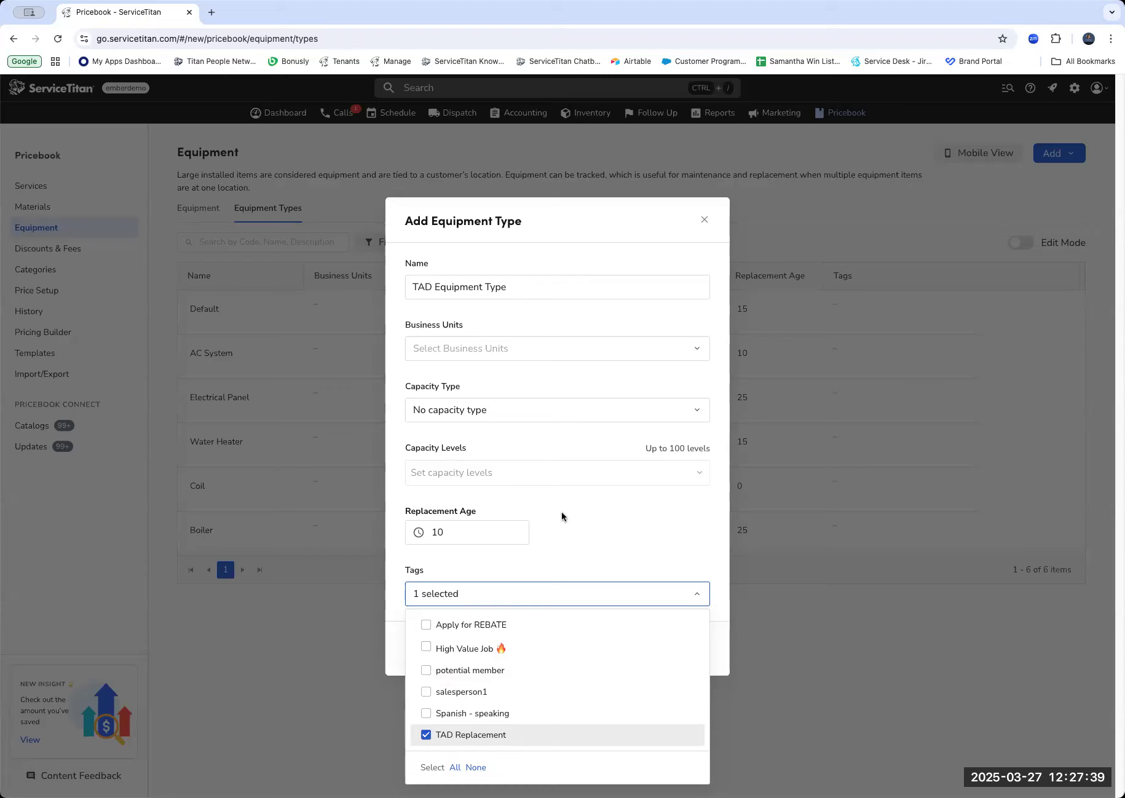
Close the tag selection and add the TAD Equipment Type to the Pricebook.
left_click(562, 547)
left_click(531, 592)
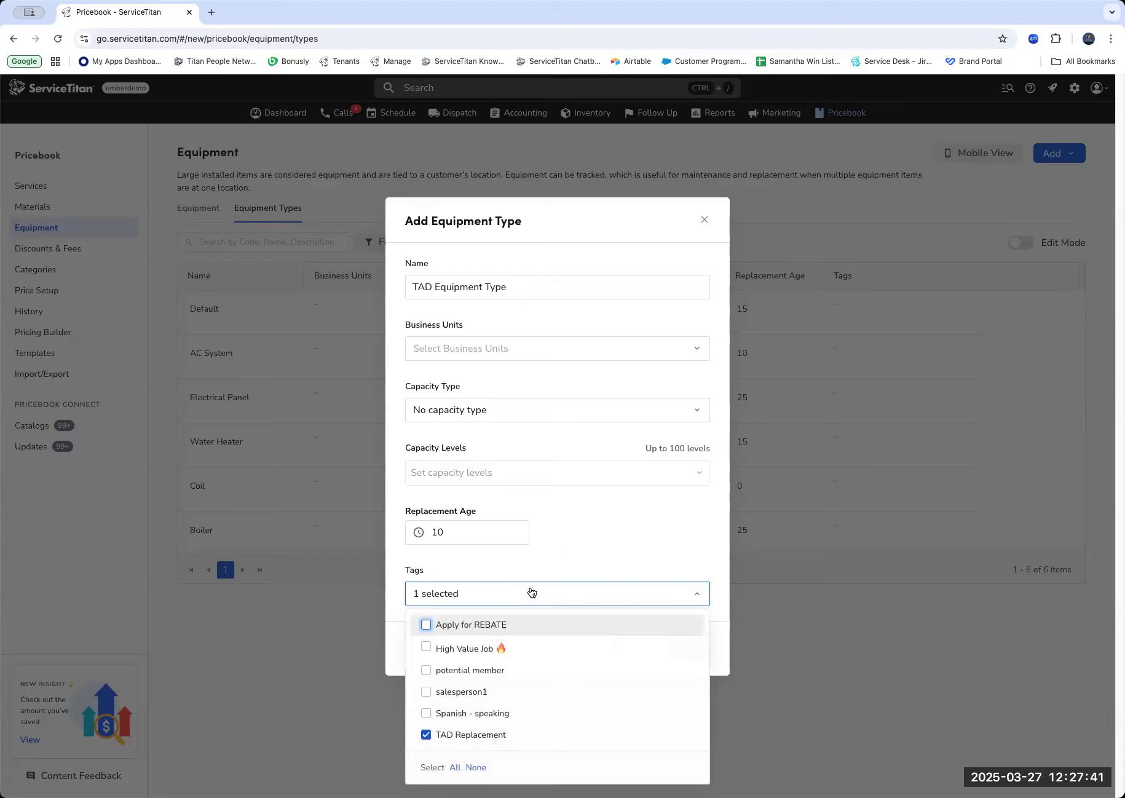
left_click(532, 559)
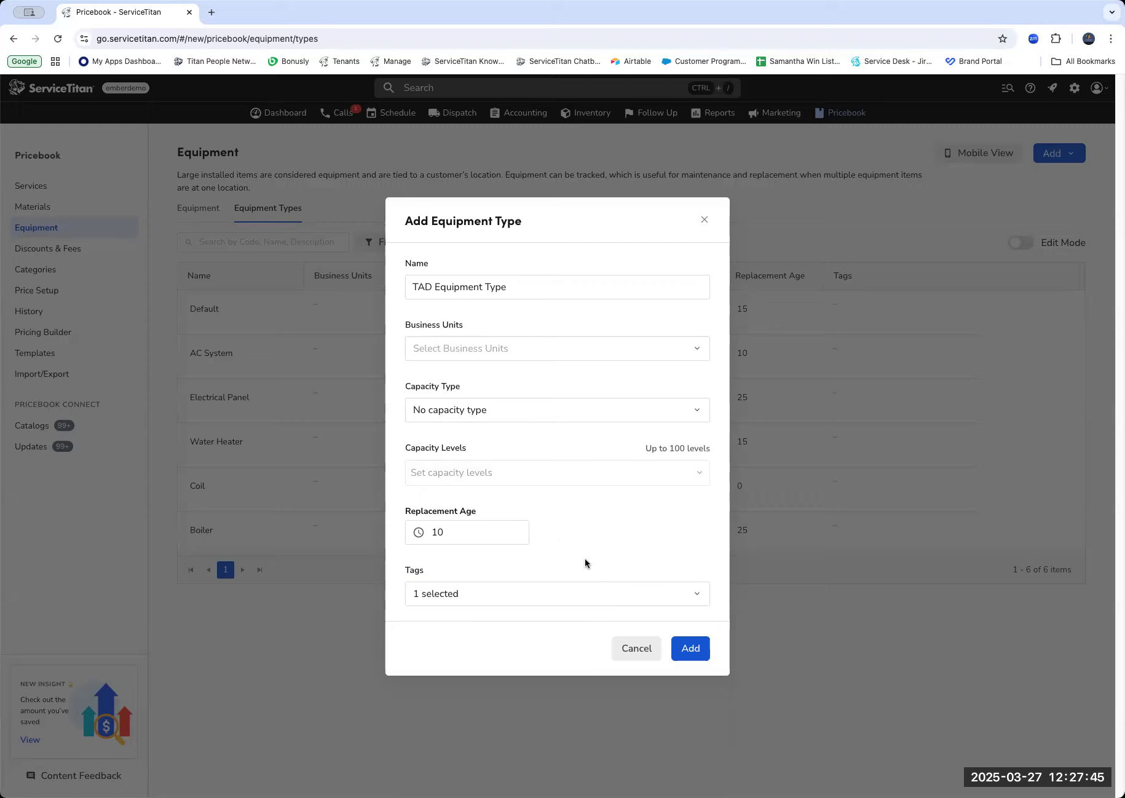
left_click(687, 656)
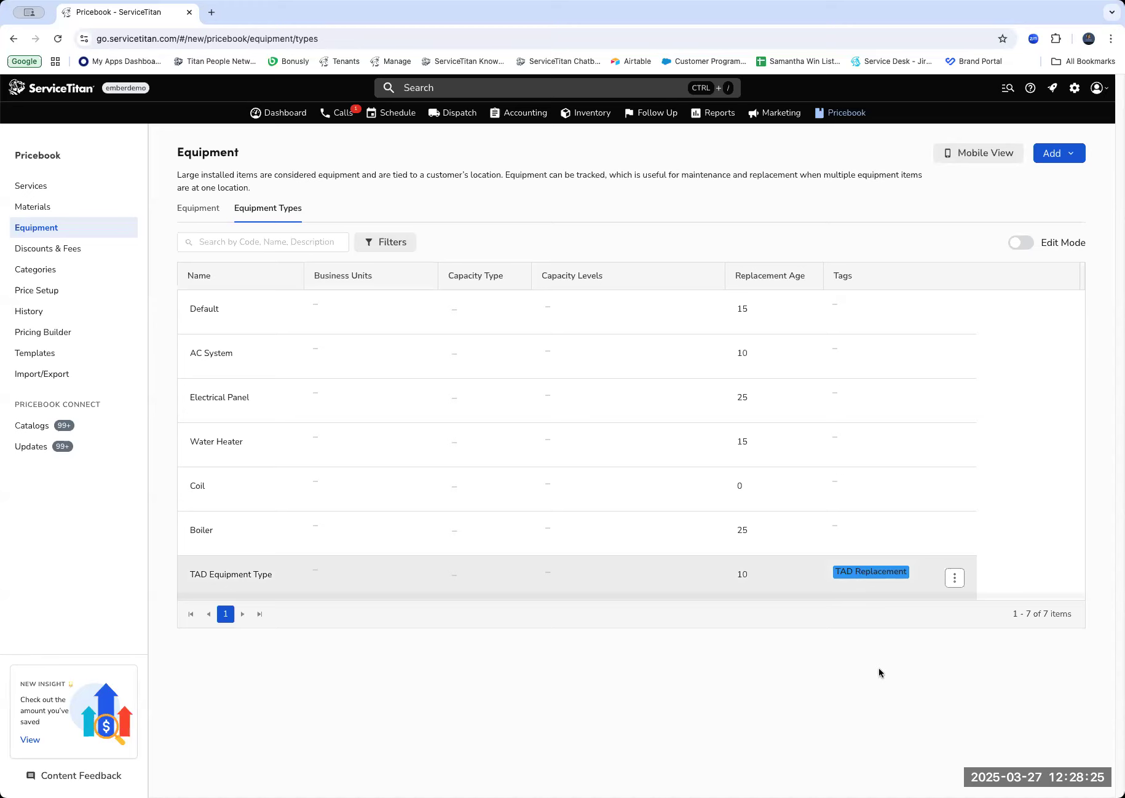
Edit Pricebook equipment 105ANA024000, assign it the TAD Equipment Type, and save it.
left_click(205, 217)
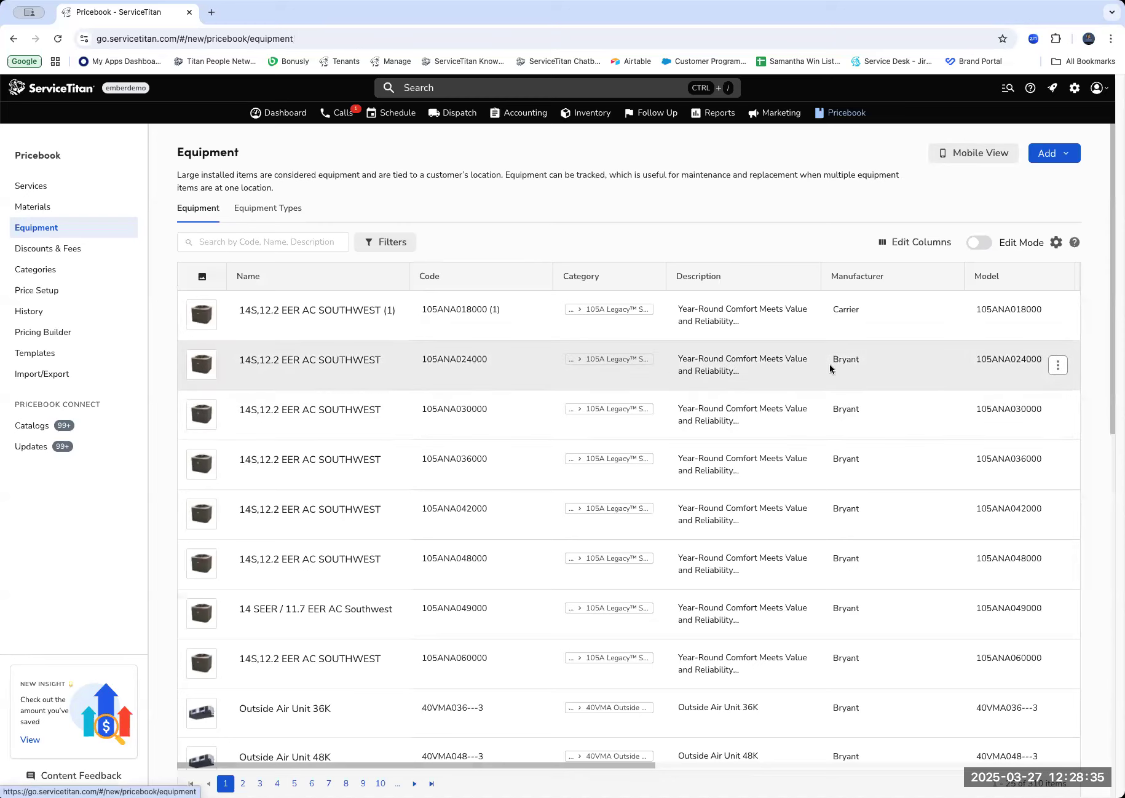
left_click(1063, 369)
left_click(964, 395)
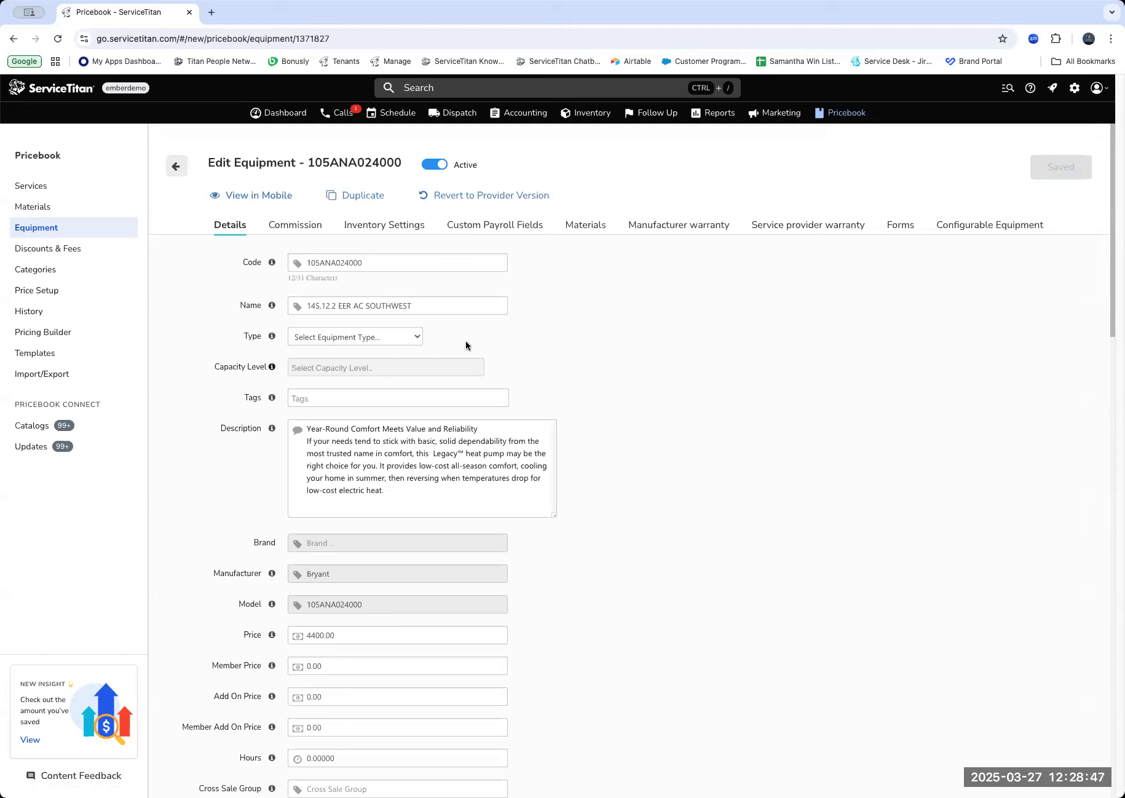
left_click(396, 337)
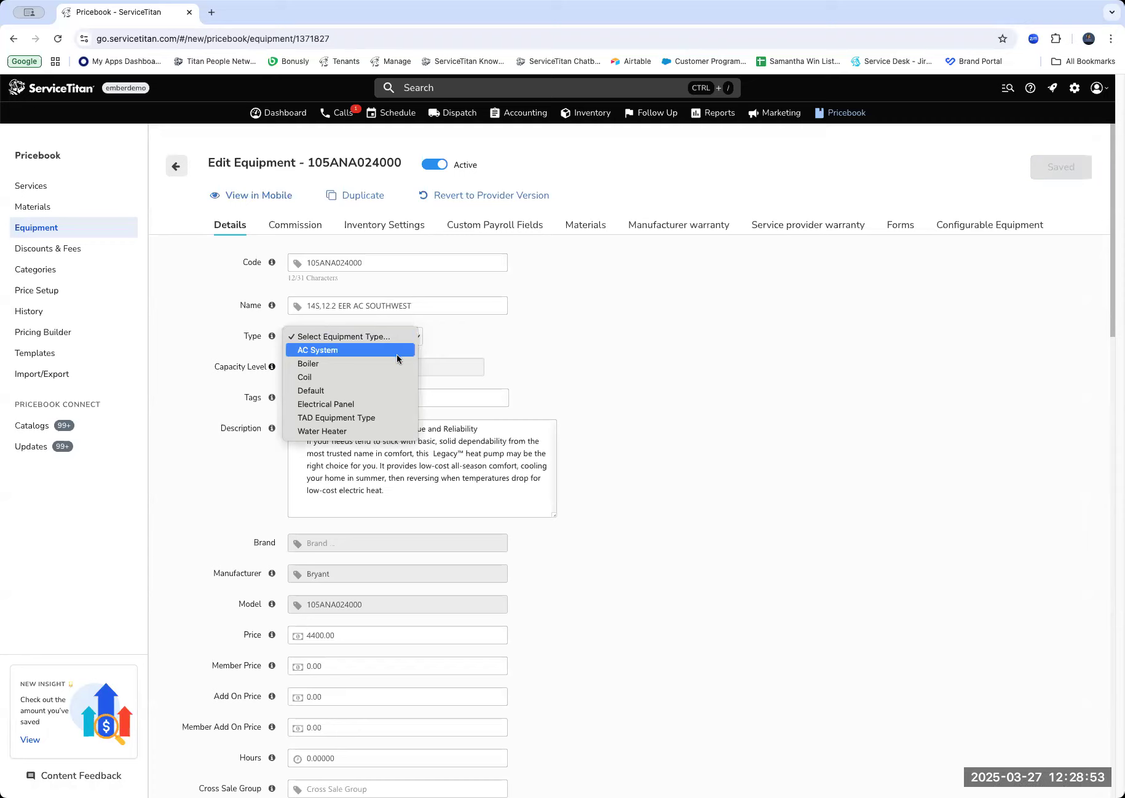
left_click(317, 418)
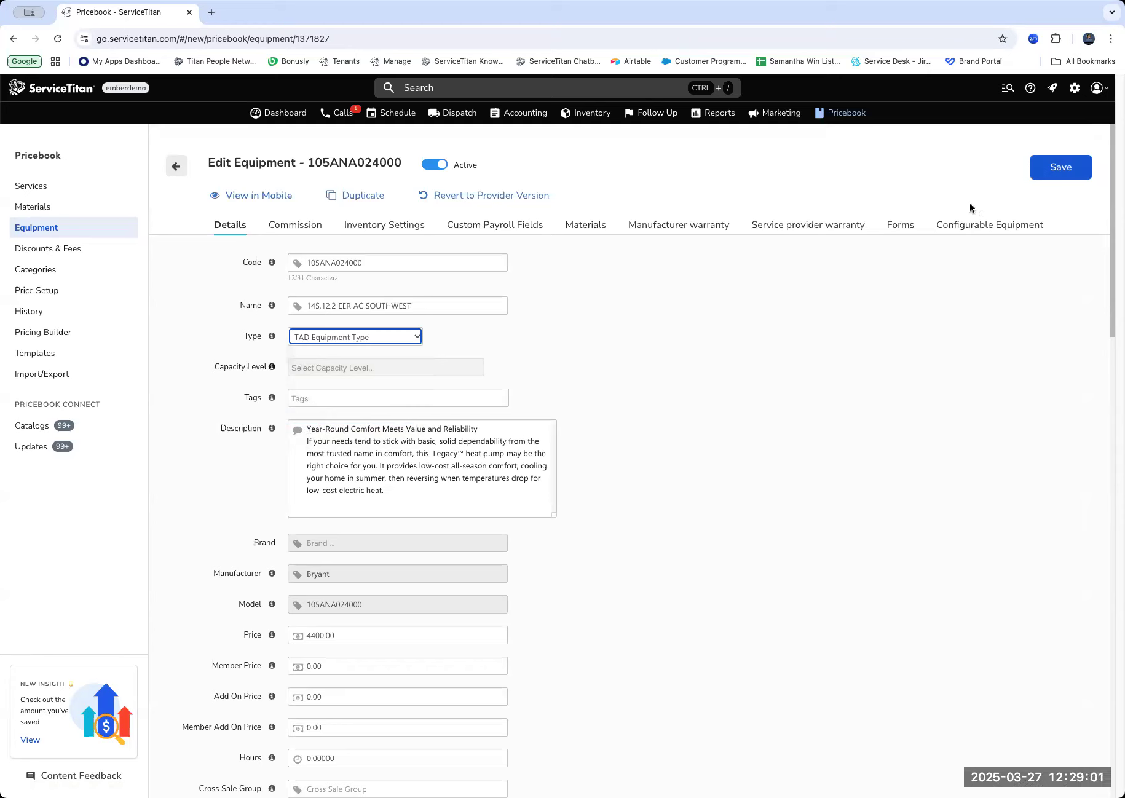
left_click(1054, 176)
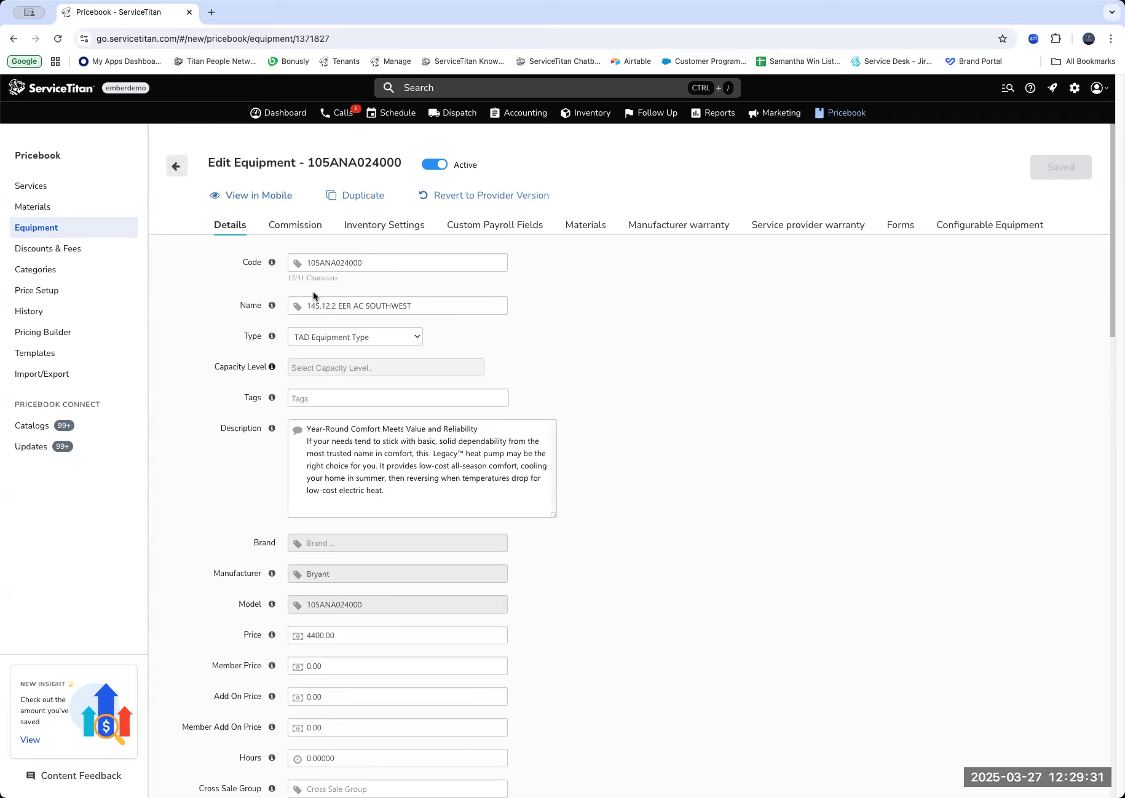
Start a manual job booking on the Calls page and search for the service location by the customer's name.
left_click(341, 114)
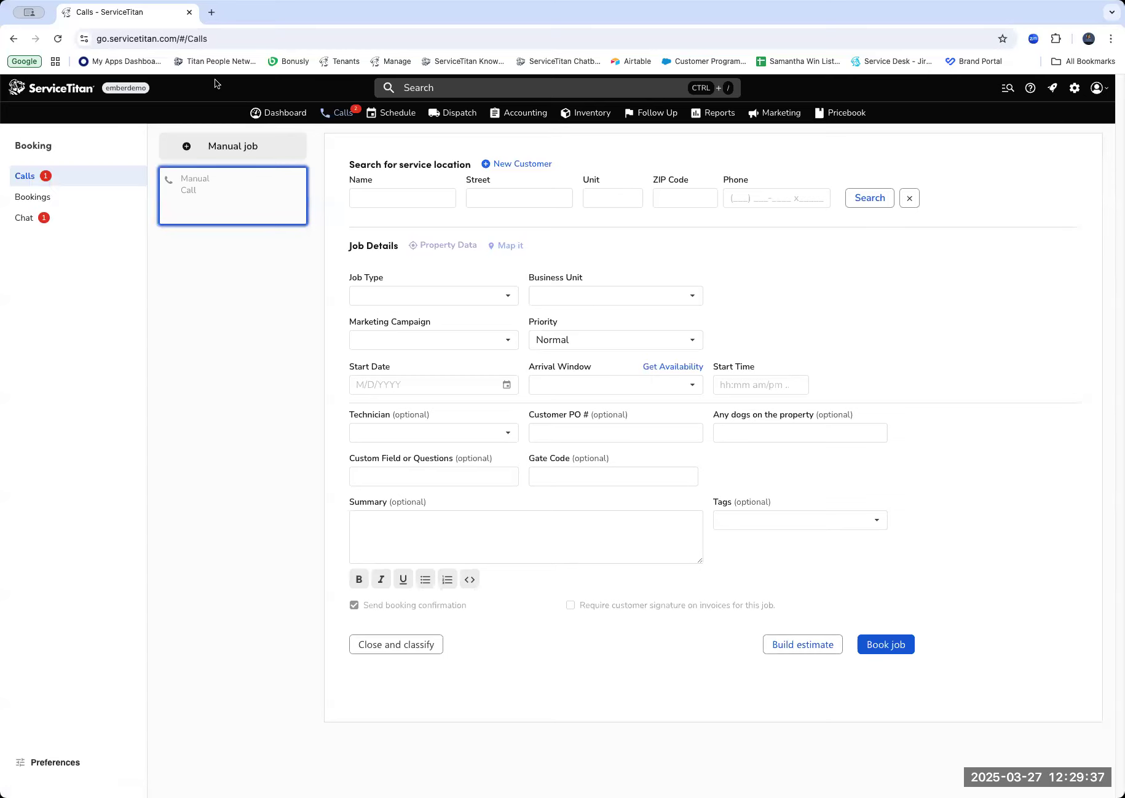
left_click(426, 196)
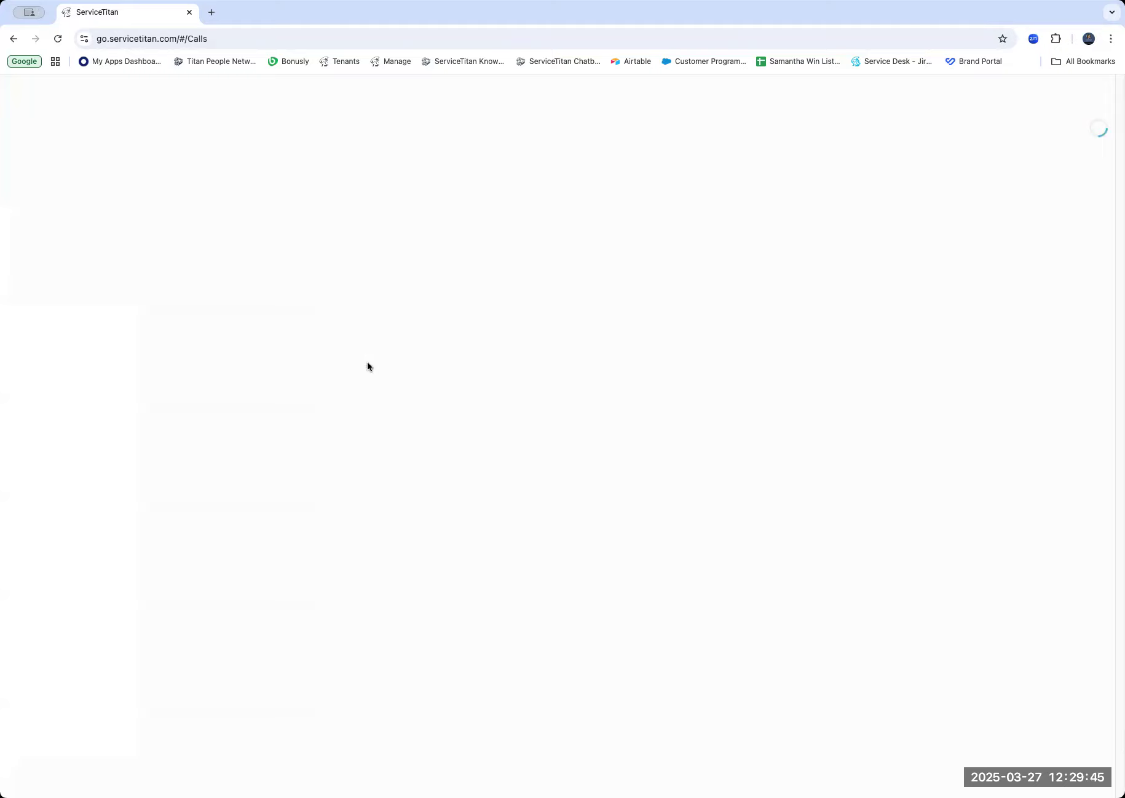
left_click(366, 198)
type("Stacy")
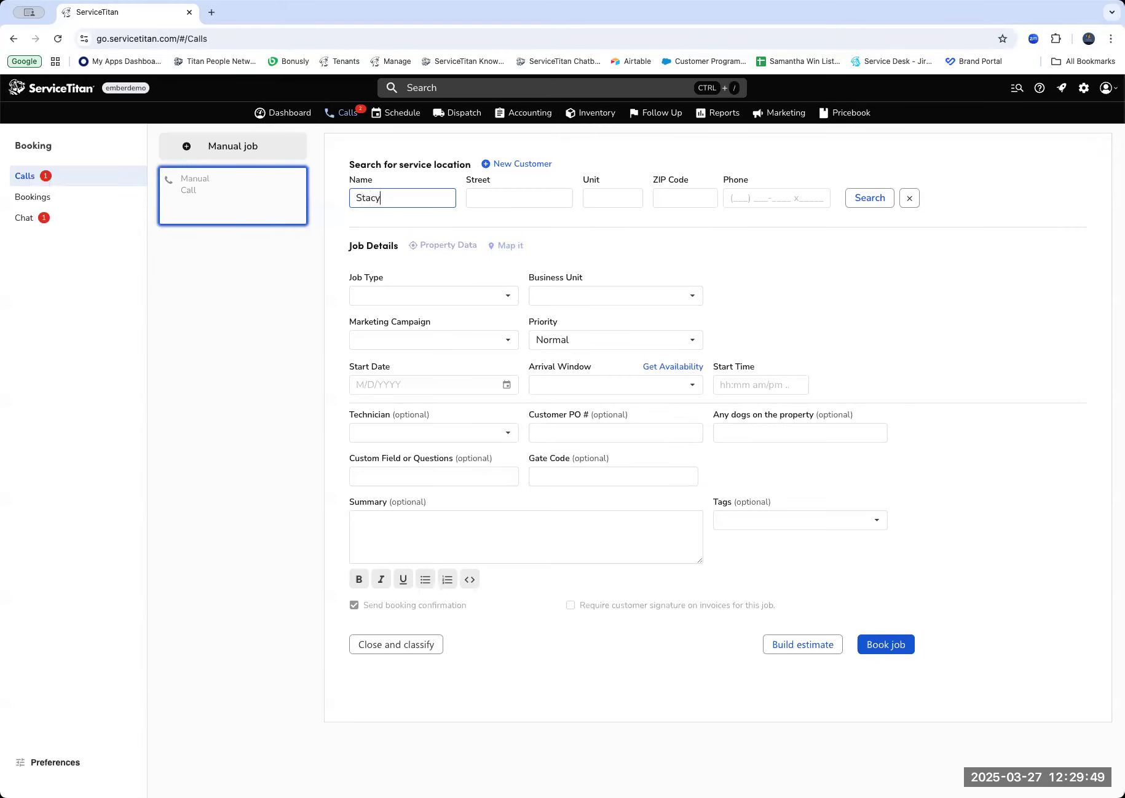
type(" M")
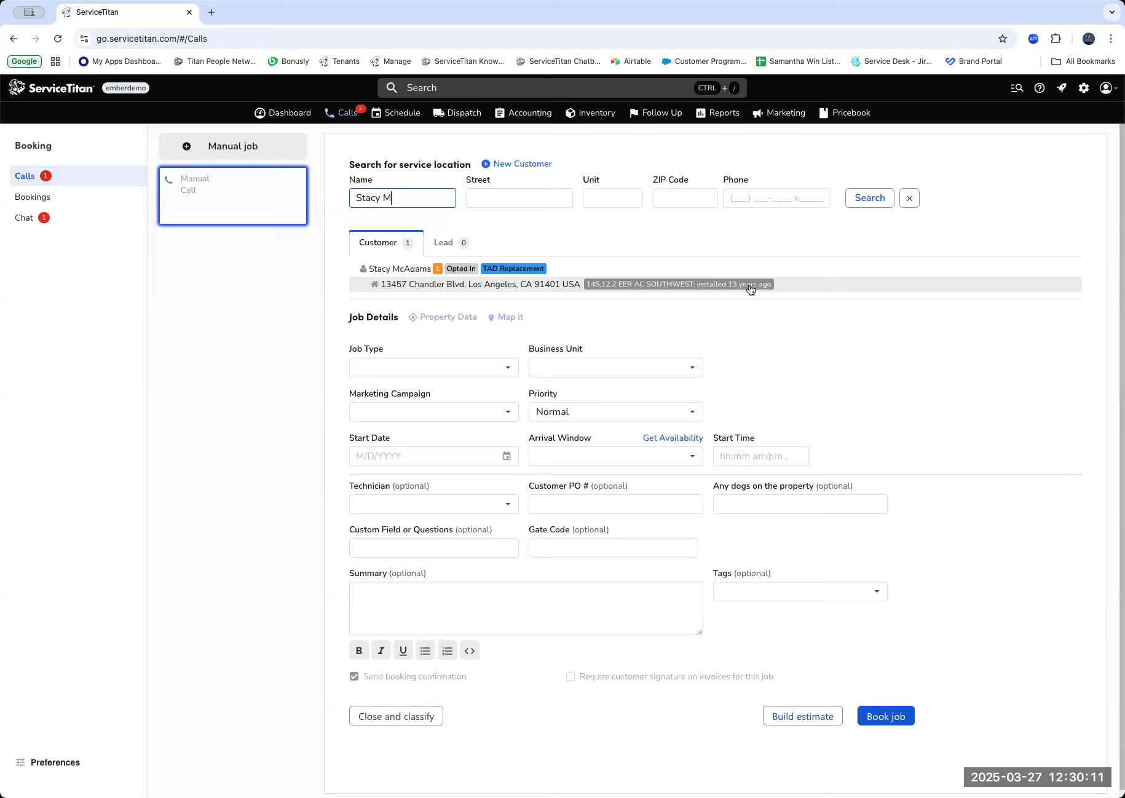
Open the customer's location record, check its installed equipment, and view the details of the Bryant 105ANA024000 unit.
left_click(507, 285)
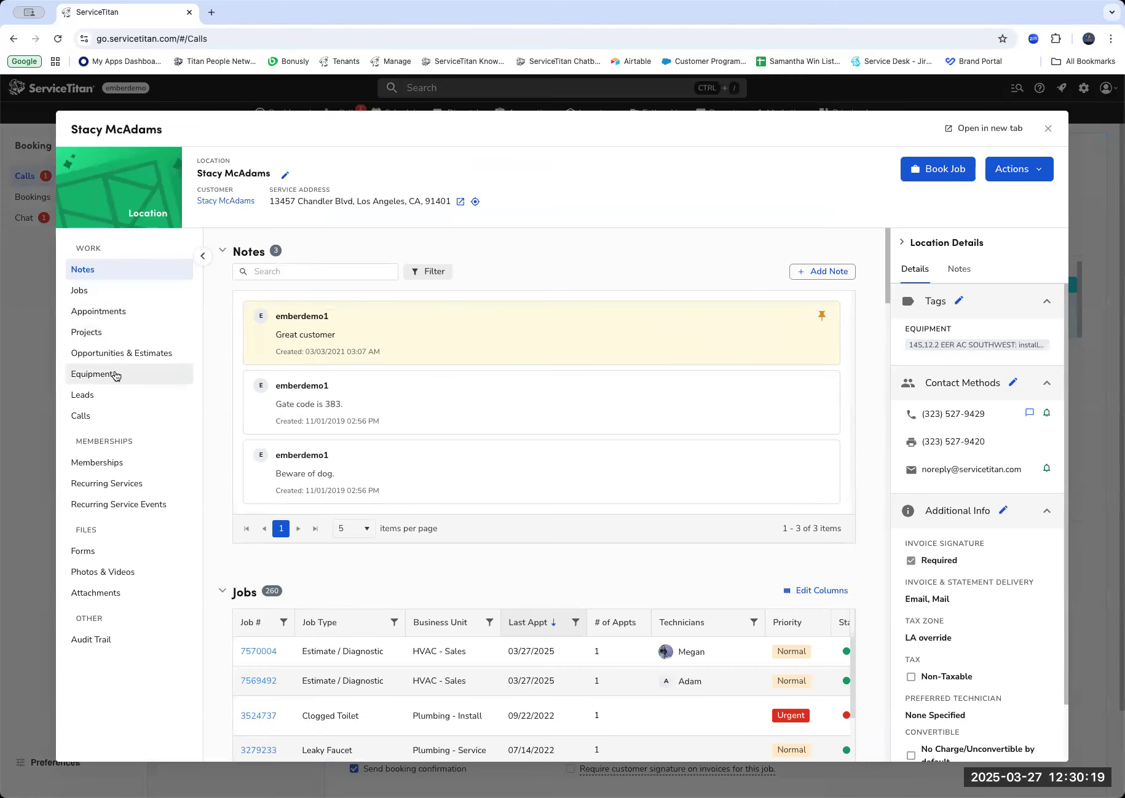
left_click(115, 375)
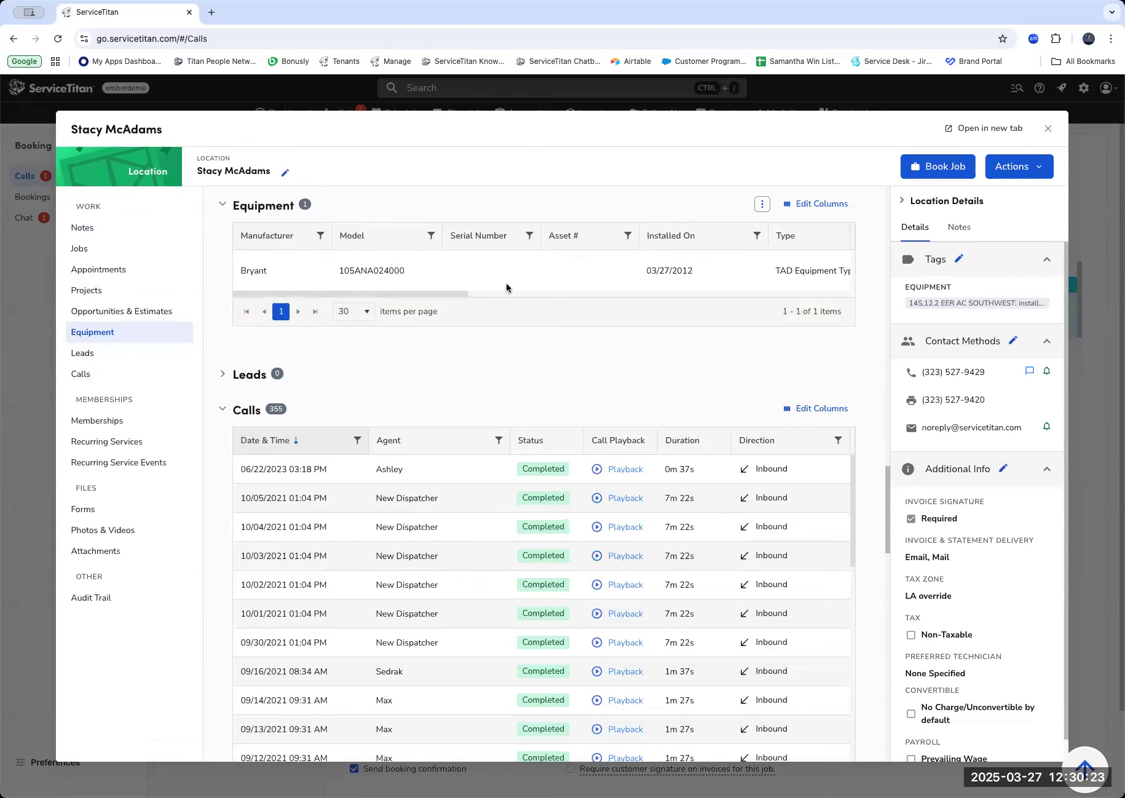
left_click_drag(399, 297, 490, 292)
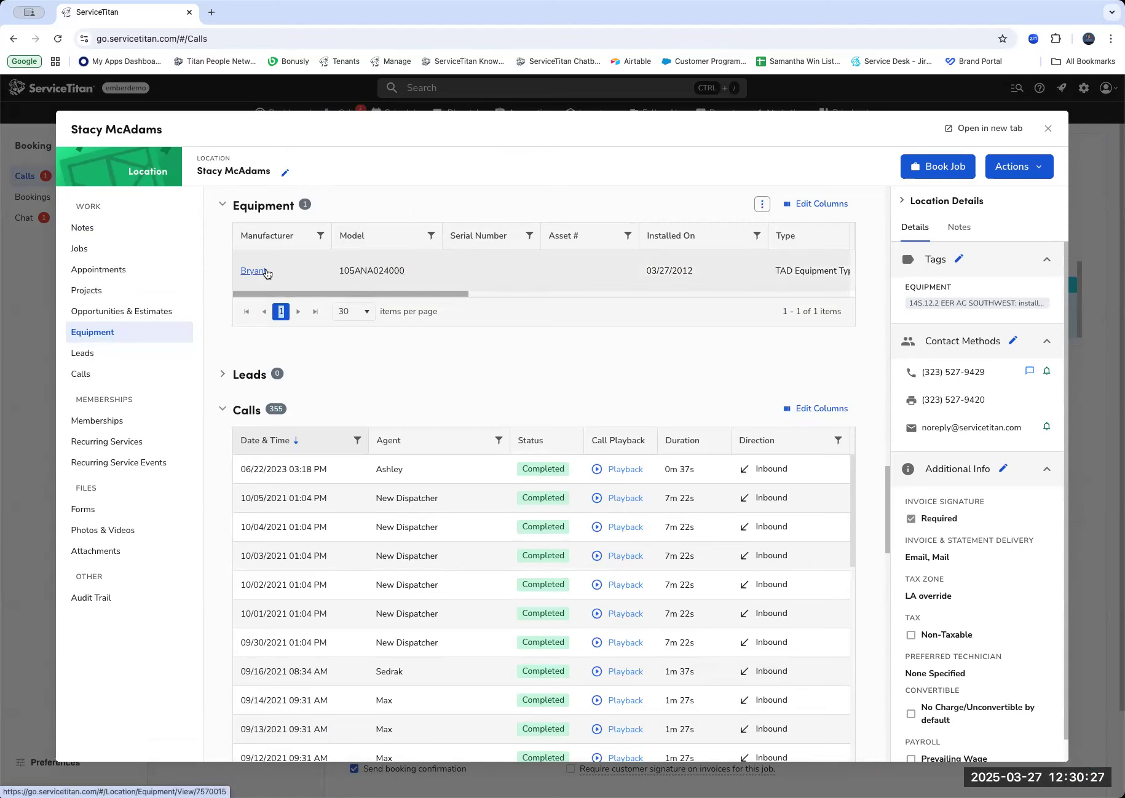
left_click(325, 269)
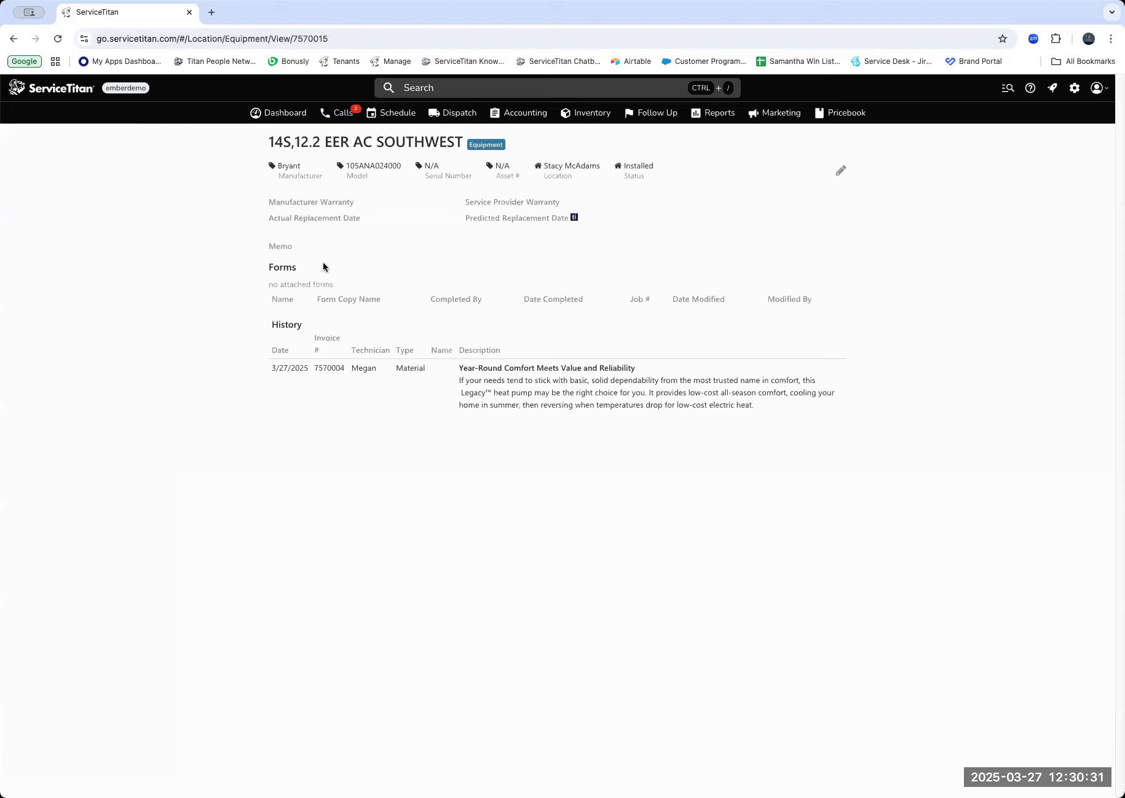
left_click(552, 166)
Review the success criteria of "Drive revenue with replacement opportunity tags" among TitanAdvisor's Selling & Performing Work optimization features.
left_click(1055, 89)
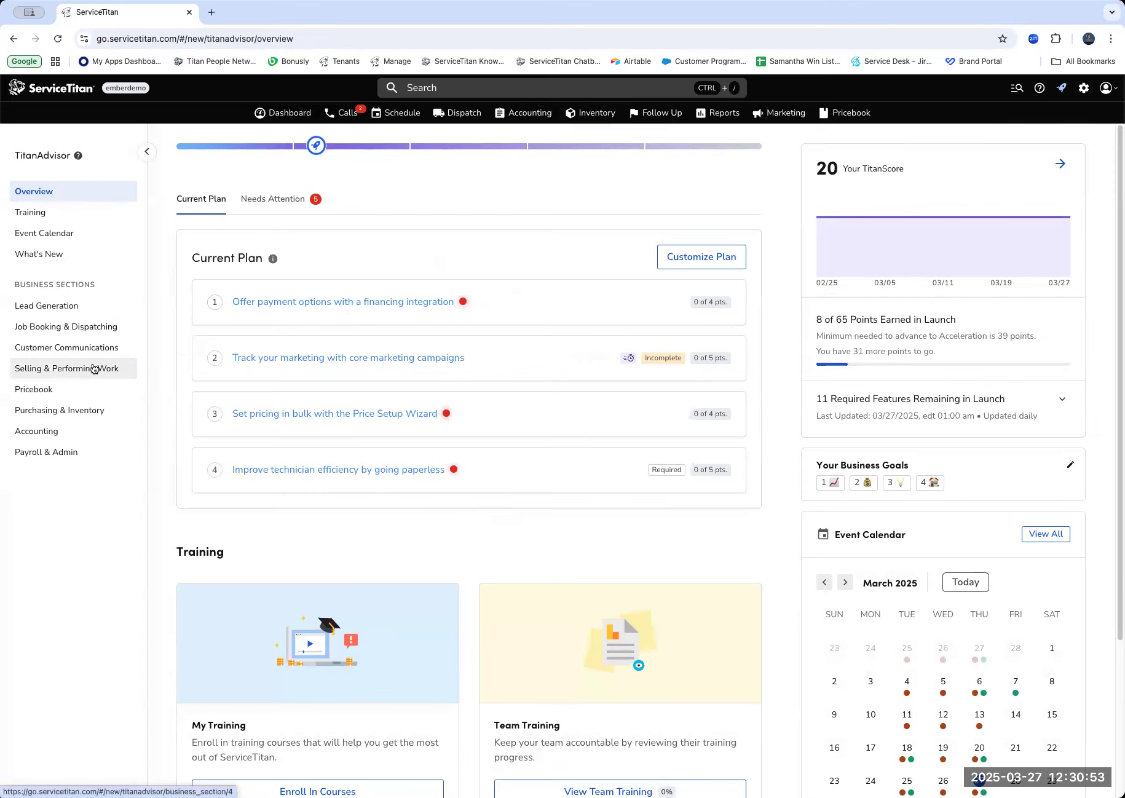
left_click(93, 368)
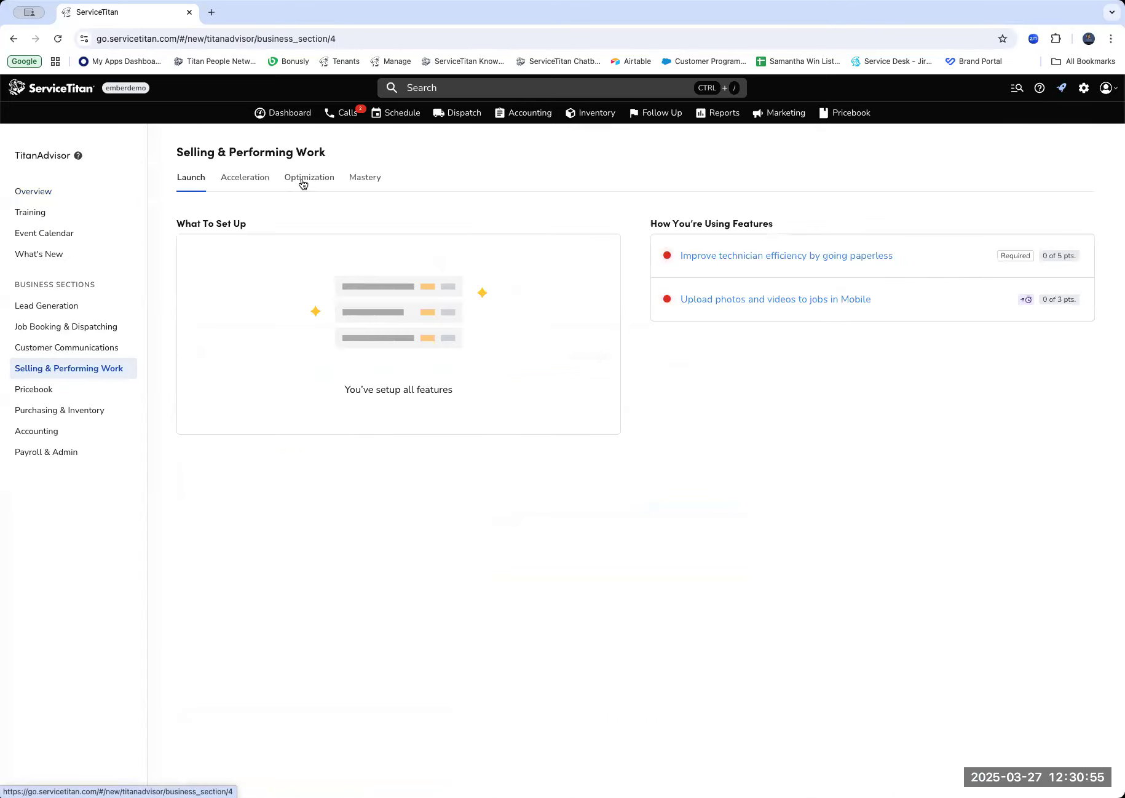
left_click(303, 183)
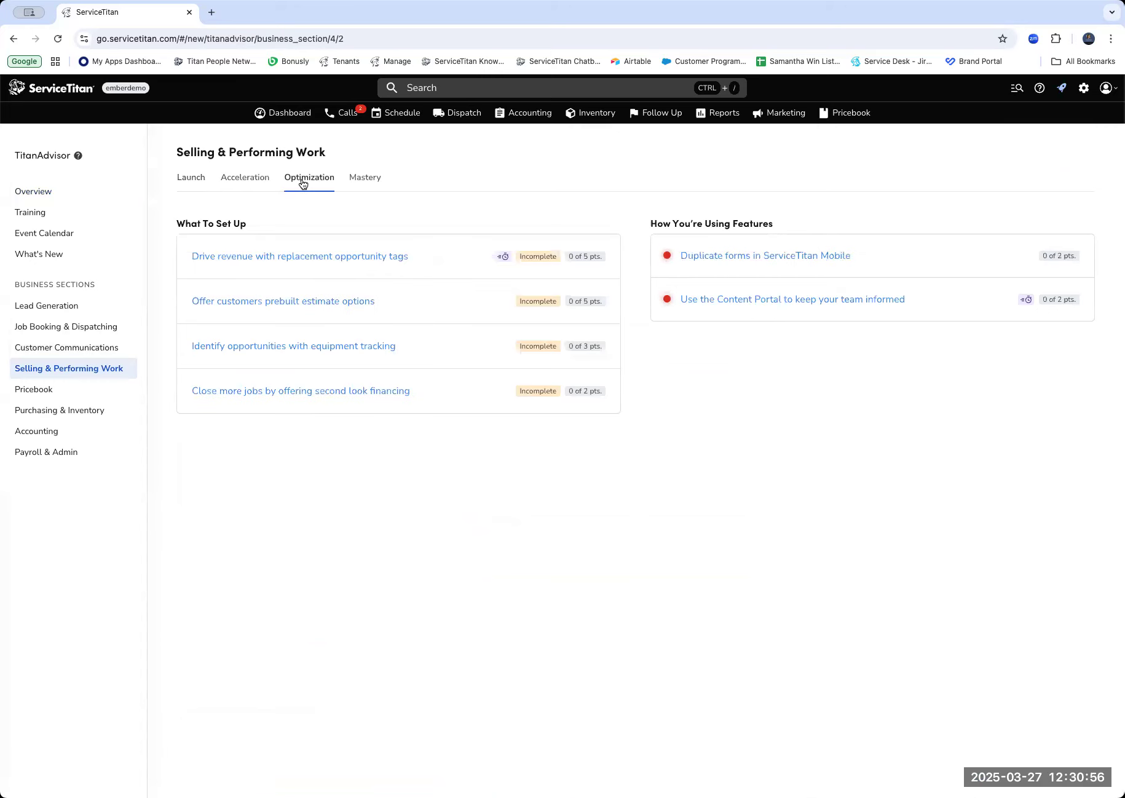
left_click(340, 257)
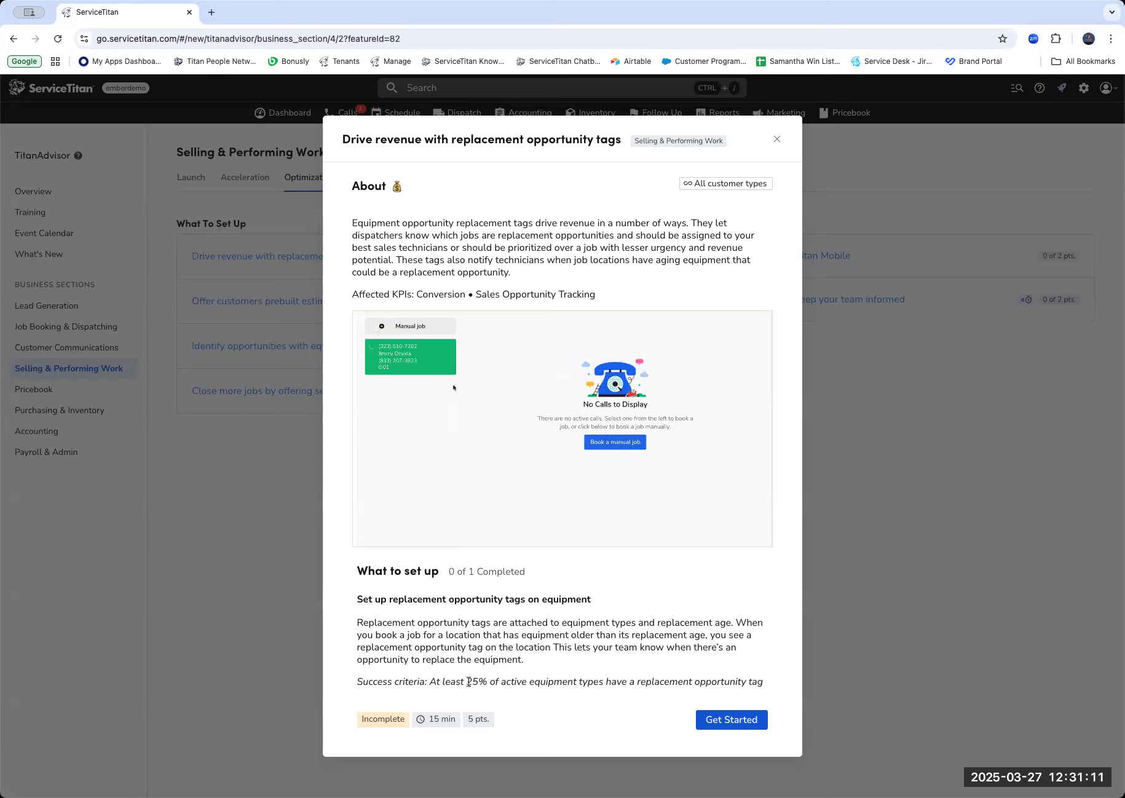
left_click_drag(466, 681, 496, 681)
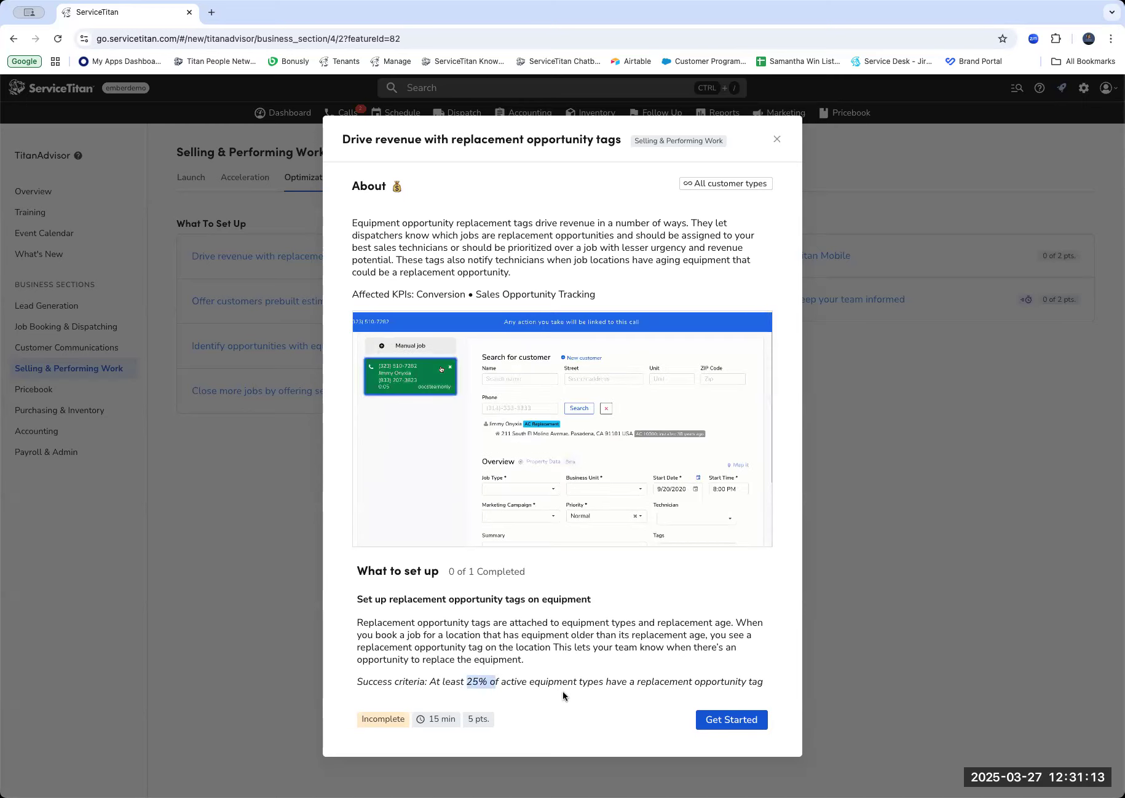